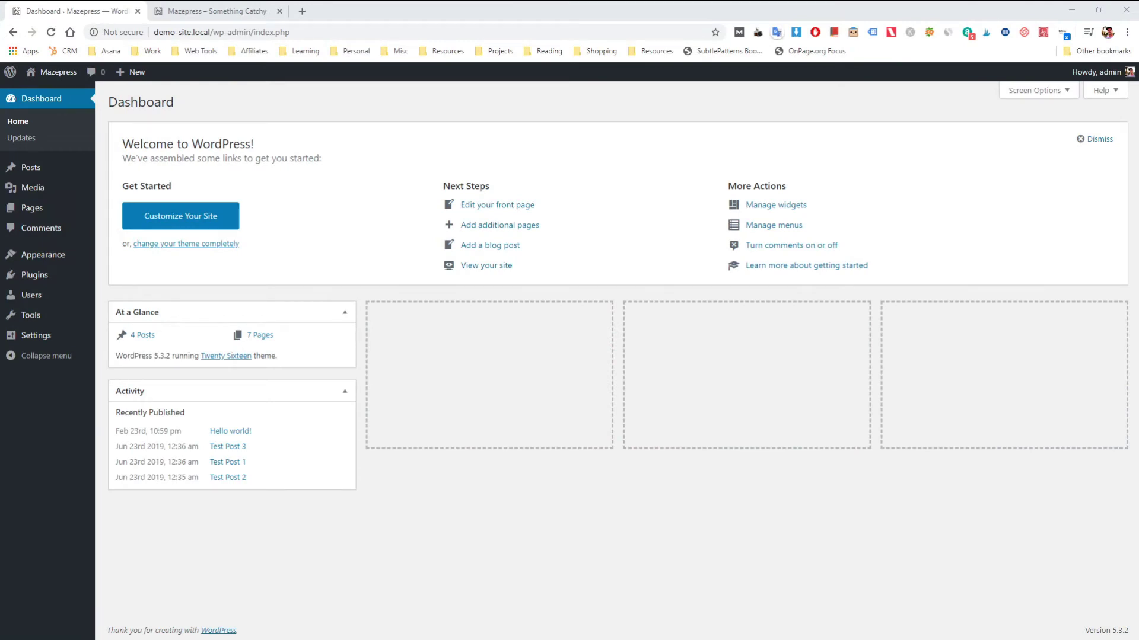
Open the installed Themes page under Appearance
mouse_move(65, 255)
left_click(110, 257)
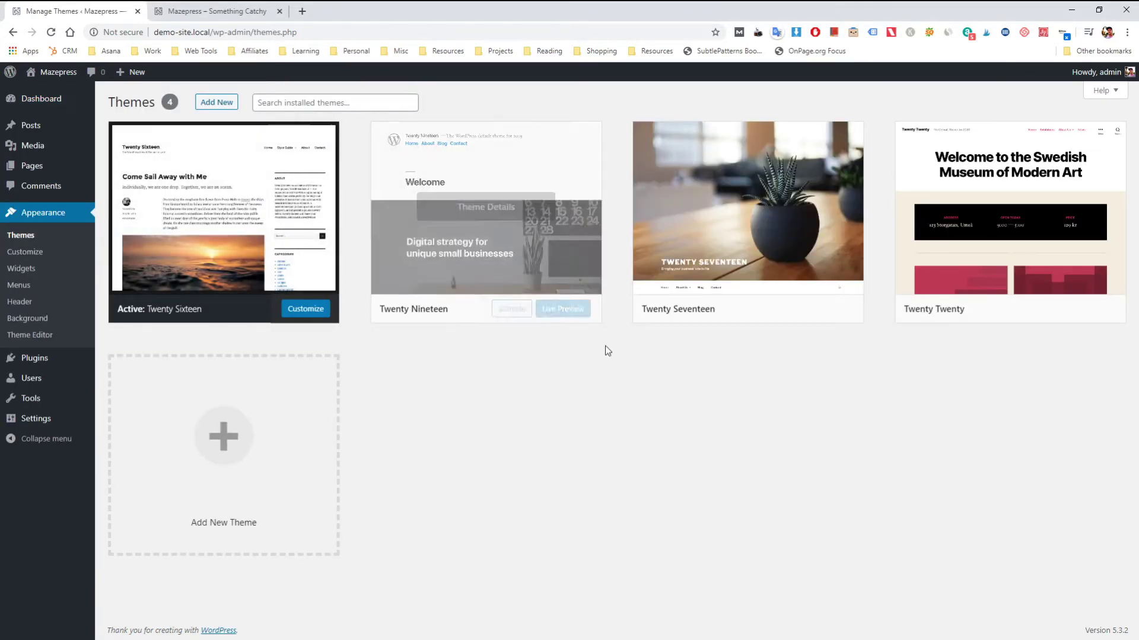
Start adding a new theme and let the Featured directory of 15 themes load
left_click(206, 104)
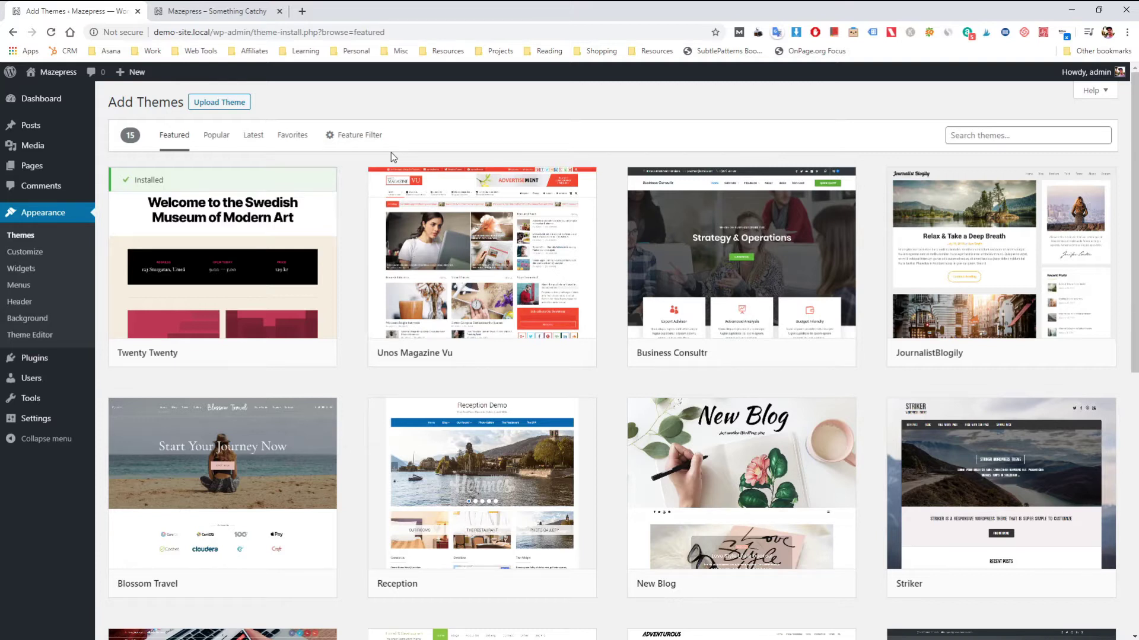
mouse_move(477, 254)
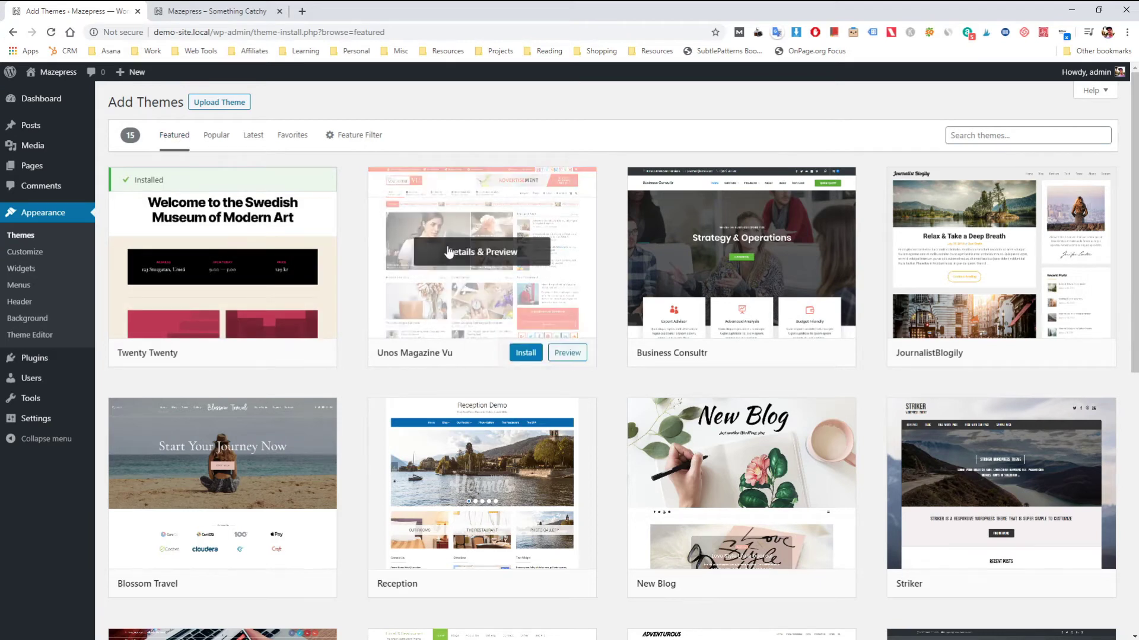
Preview Unos Magazine Vu, checking its version 1.0.2 and author, then close it
left_click(493, 255)
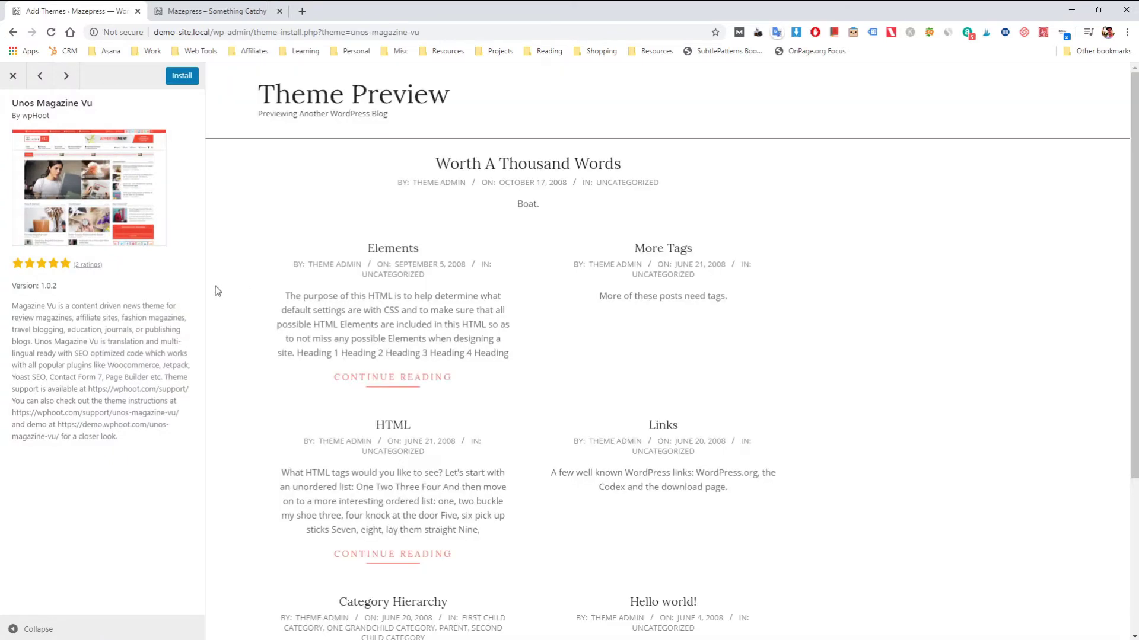
scroll(531, 269, "down", 4)
scroll(447, 308, "up", 4)
scroll(572, 353, "down", 3)
scroll(348, 260, "up", 3)
left_click_drag(57, 286, 41, 286)
left_click(64, 289)
mouse_move(25, 117)
left_mouse_down()
mouse_move(57, 116)
mouse_move(23, 116)
left_mouse_up()
left_click(10, 89)
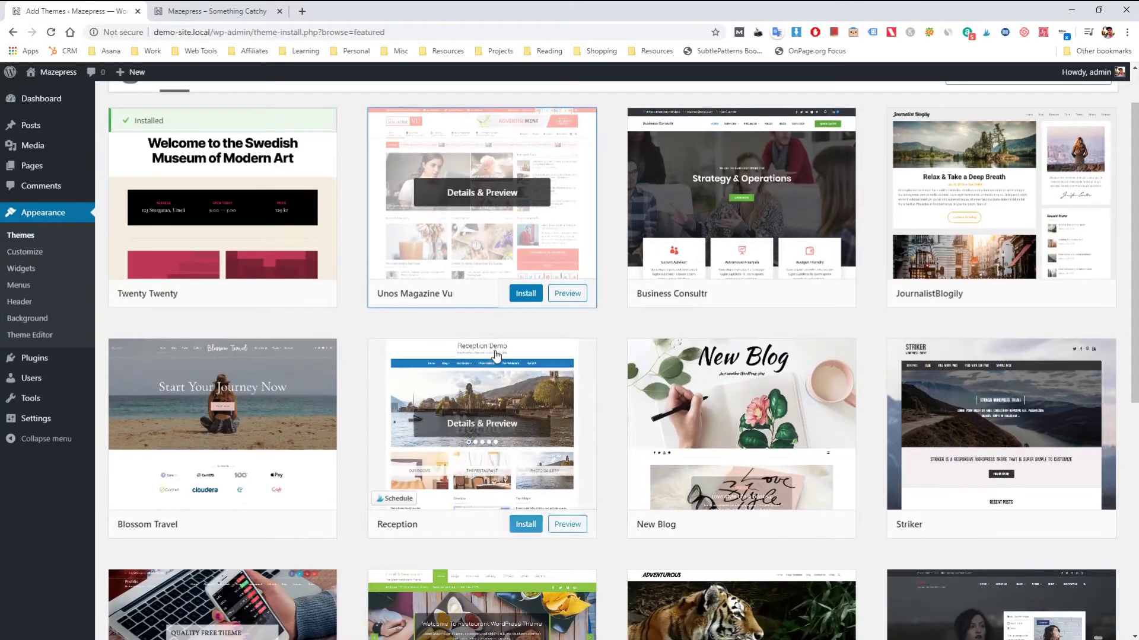
Preview the Blossom Travel theme and close it, returning to the Featured grid
scroll(481, 386, "down", 3)
left_click(211, 293)
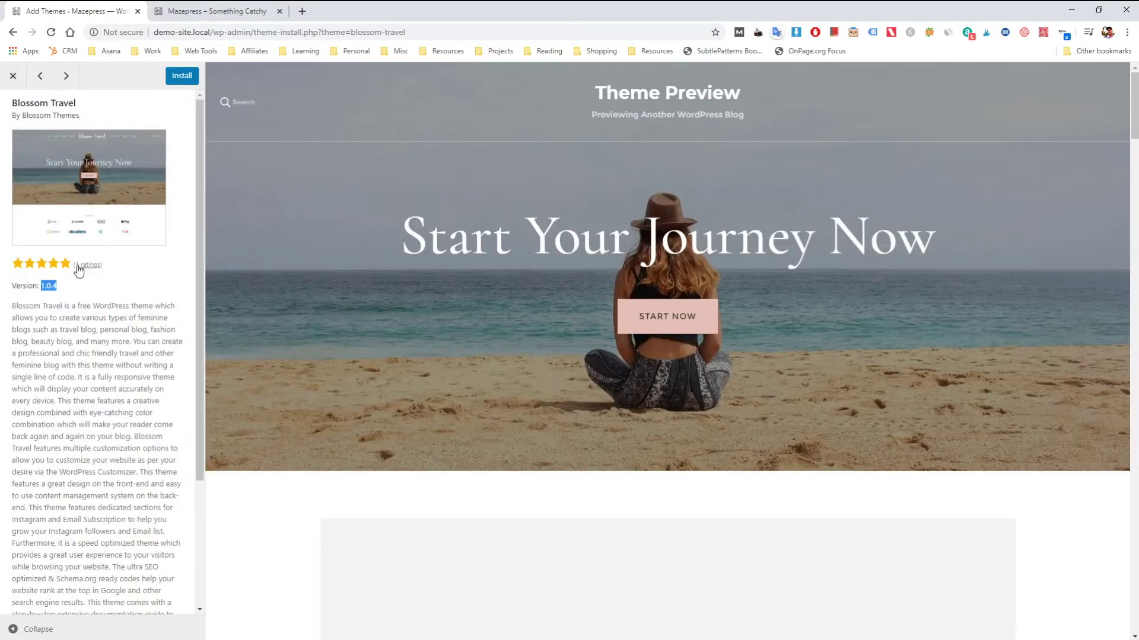
left_click(13, 76)
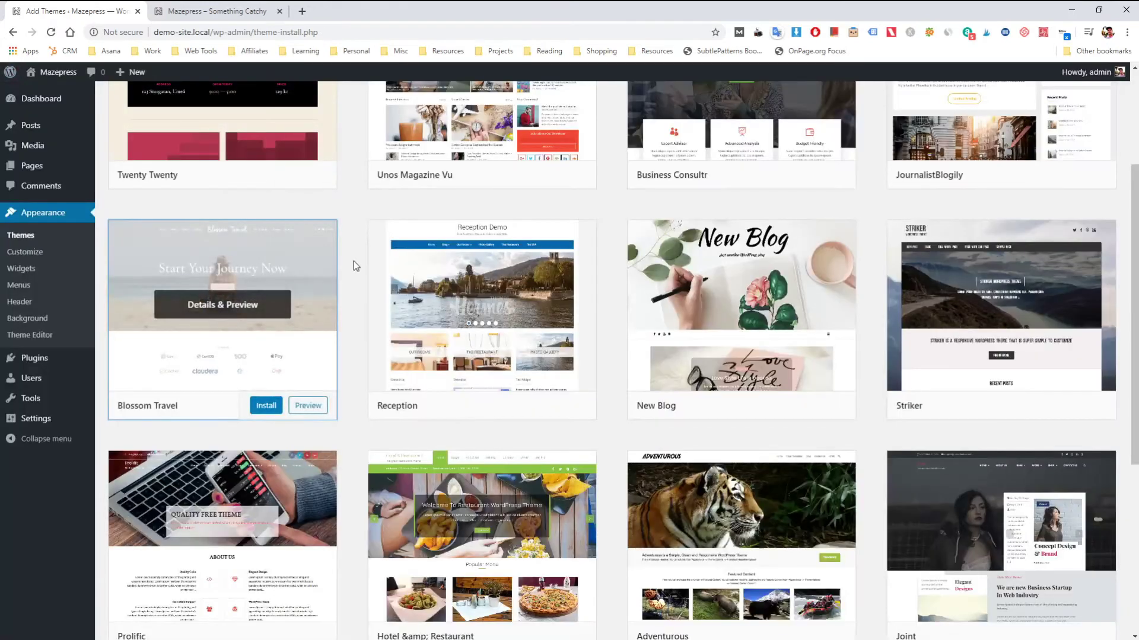
scroll(415, 321, "up", 3)
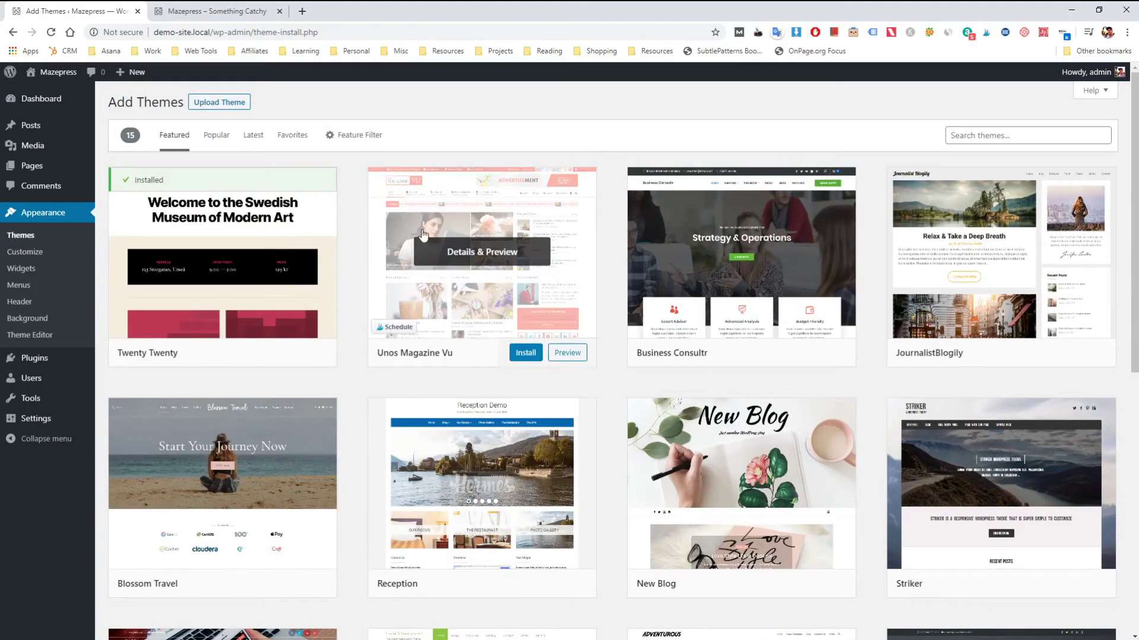
List Popular themes and open Astra's preview, noting version 2.3.1 and author Brainstorm Force
left_click(210, 136)
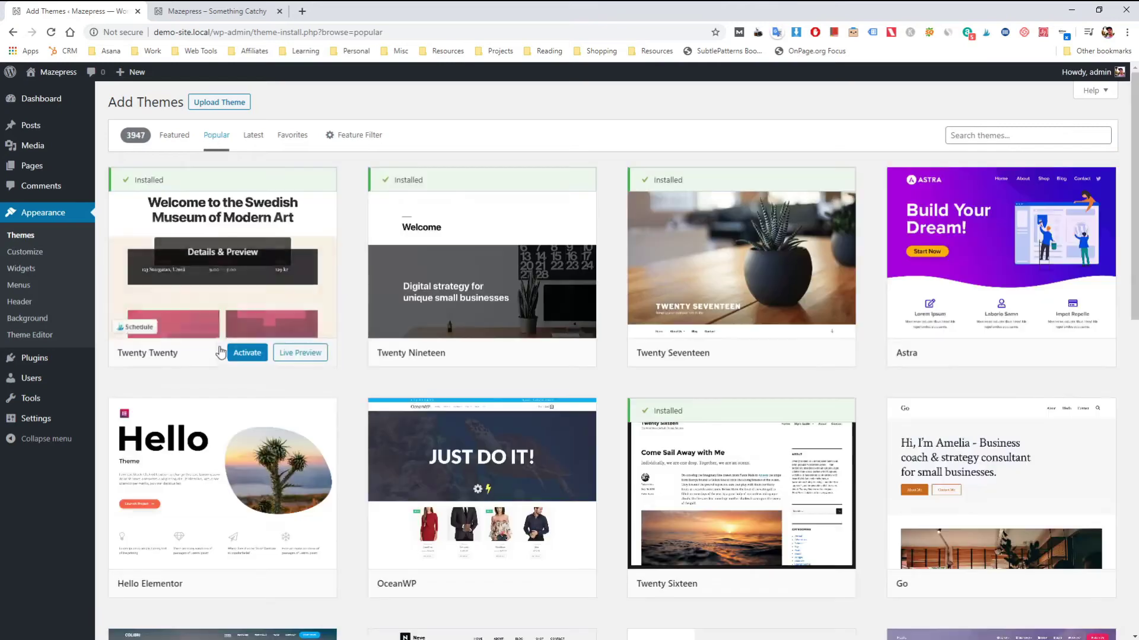
scroll(439, 378, "down", 1)
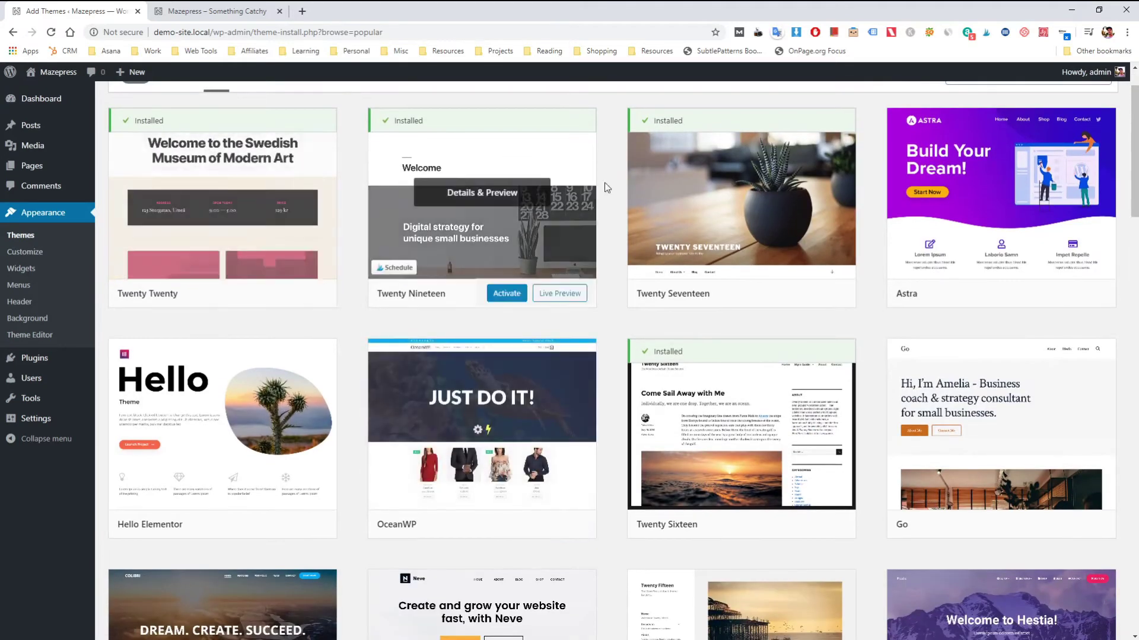
scroll(719, 297, "down", 1)
scroll(740, 341, "up", 1)
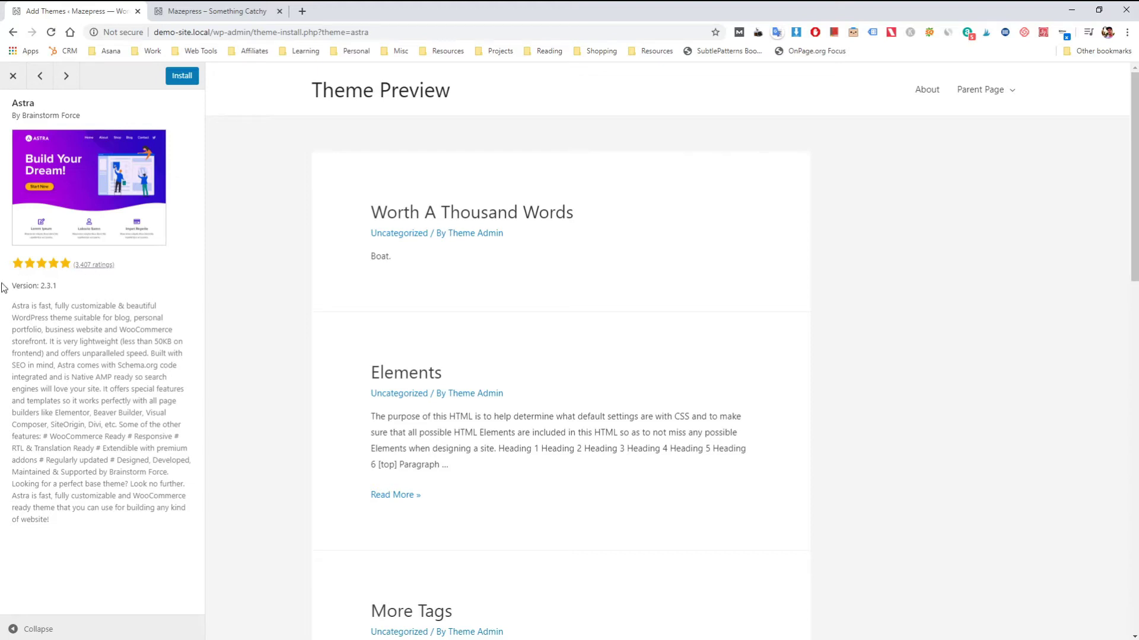
left_click_drag(41, 286, 57, 286)
left_click(82, 294)
left_click_drag(81, 117, 23, 117)
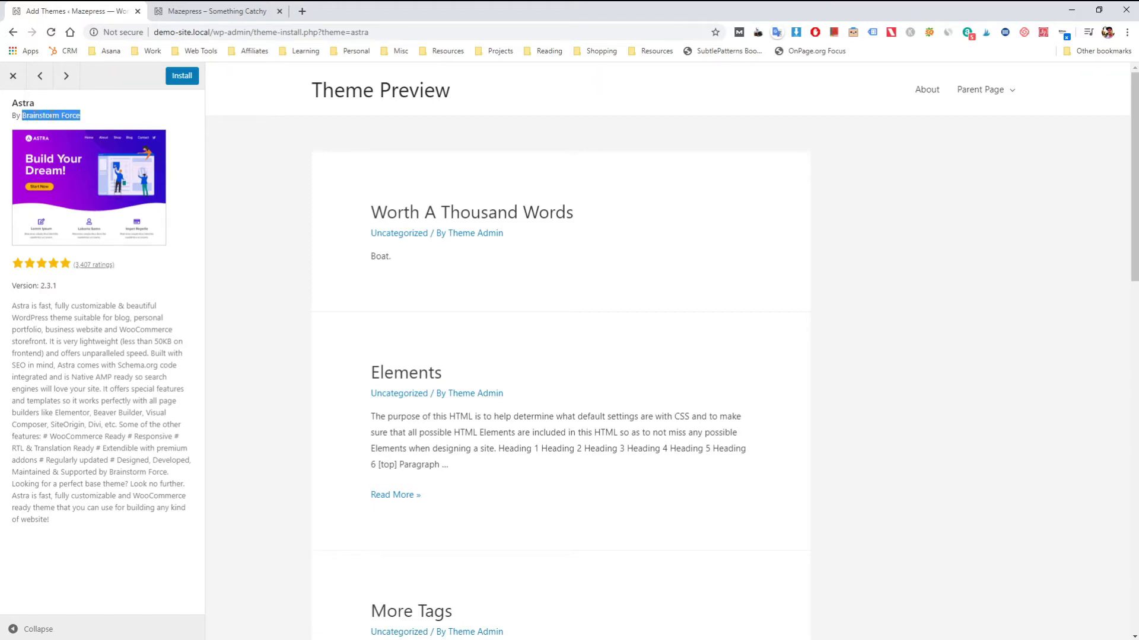
left_click(102, 321)
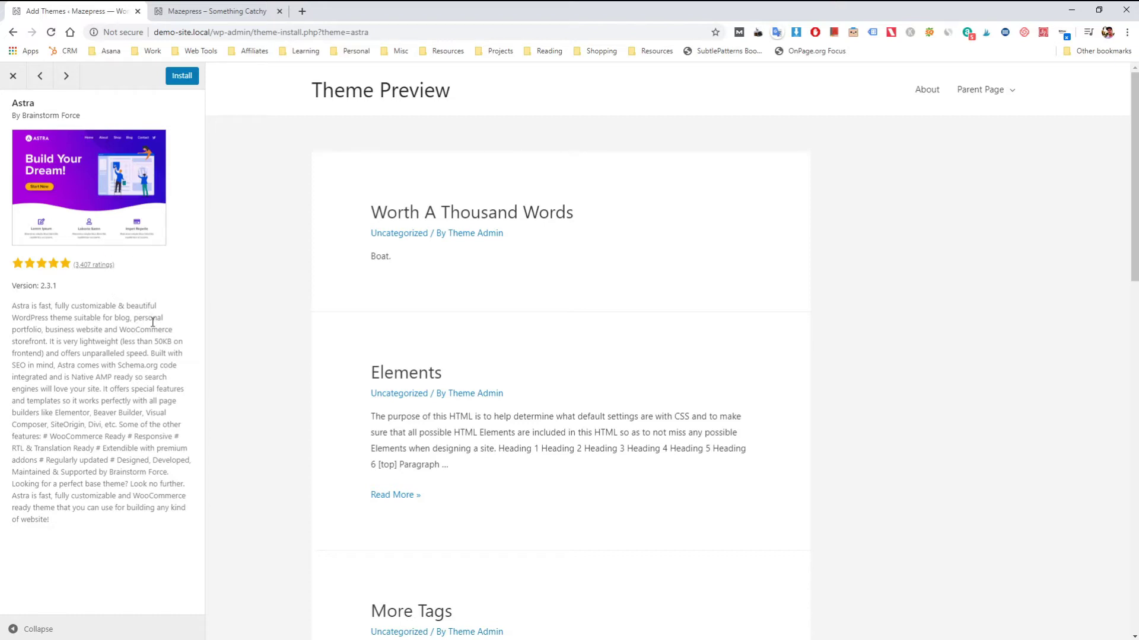
Install Astra from its preview sidebar and activate it
left_click(171, 83)
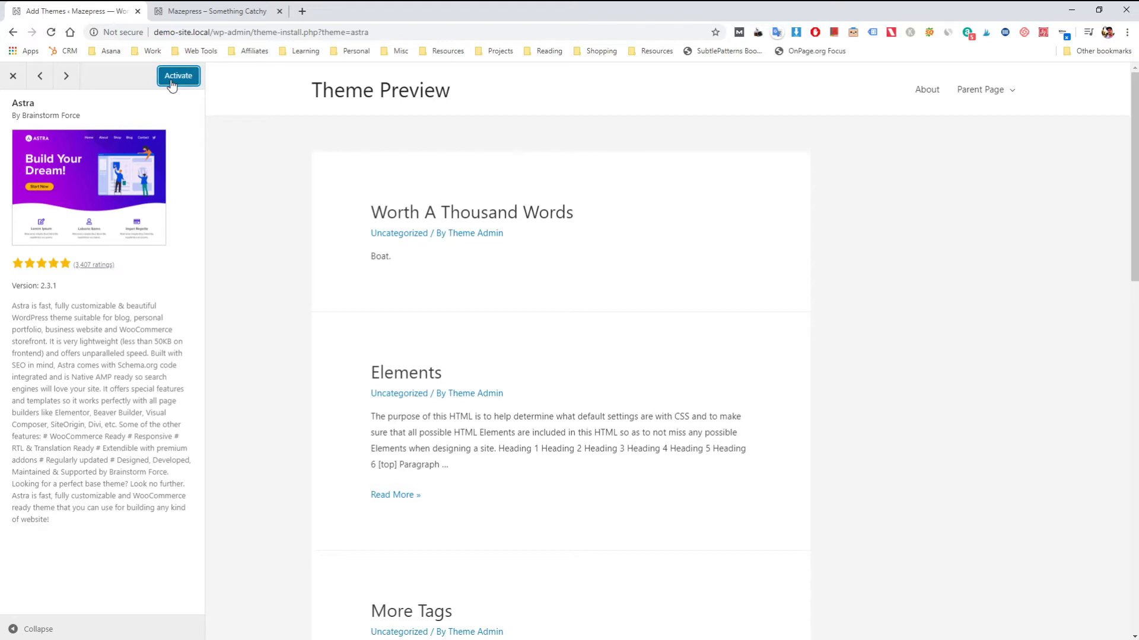
left_click(172, 83)
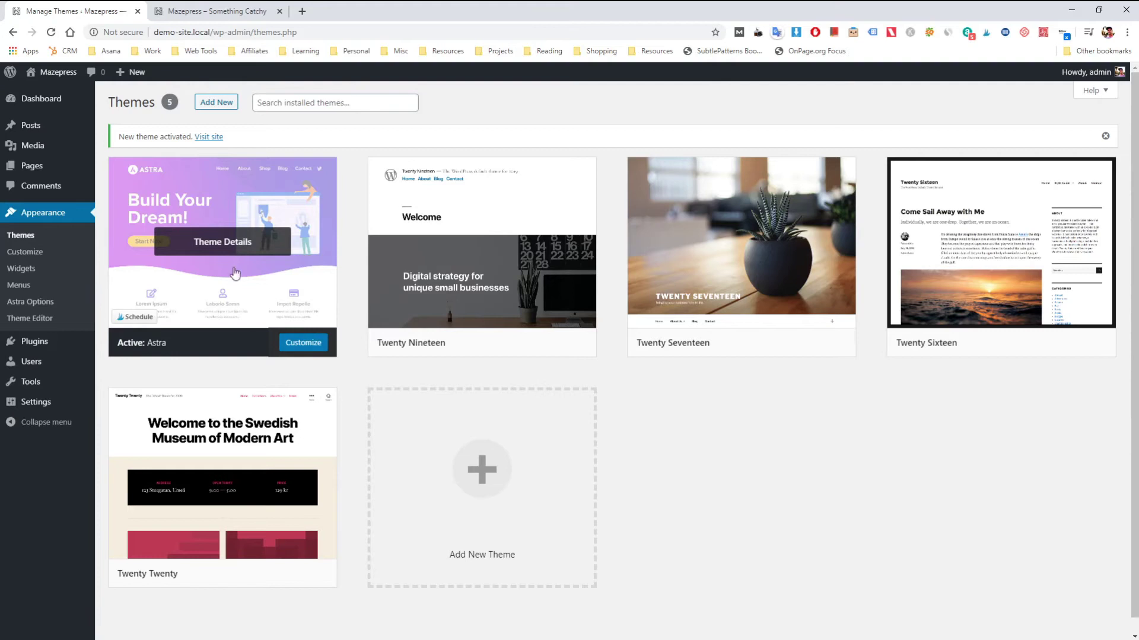
Reload the live site tab to see the Home page rendered with Astra
left_click(223, 14)
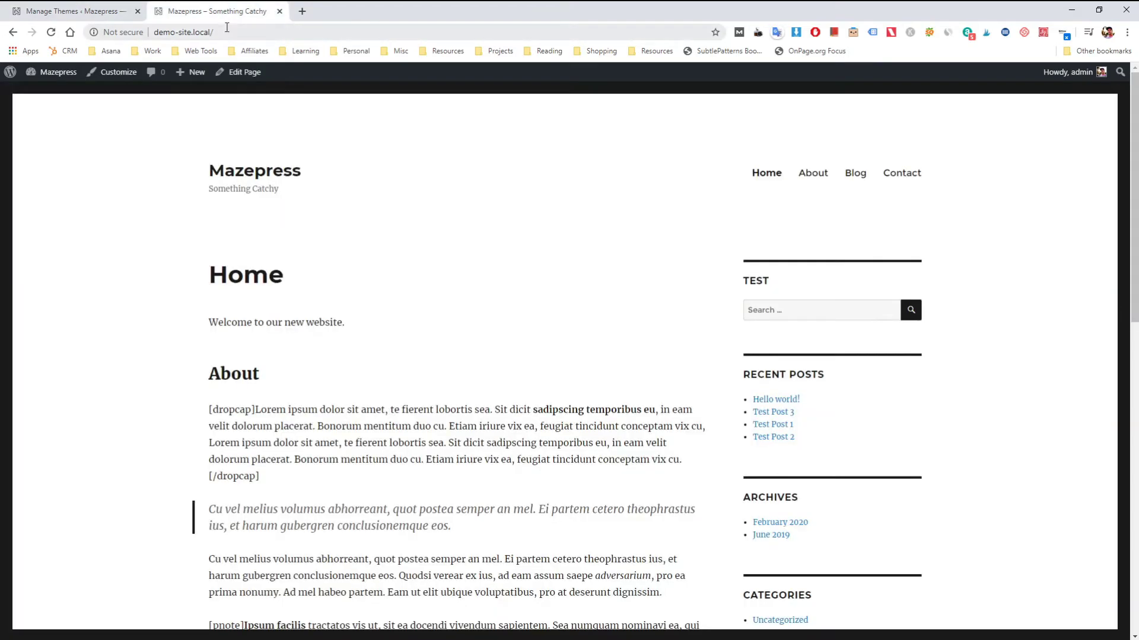
left_click(226, 29)
key("Return")
scroll(490, 299, "down", 12)
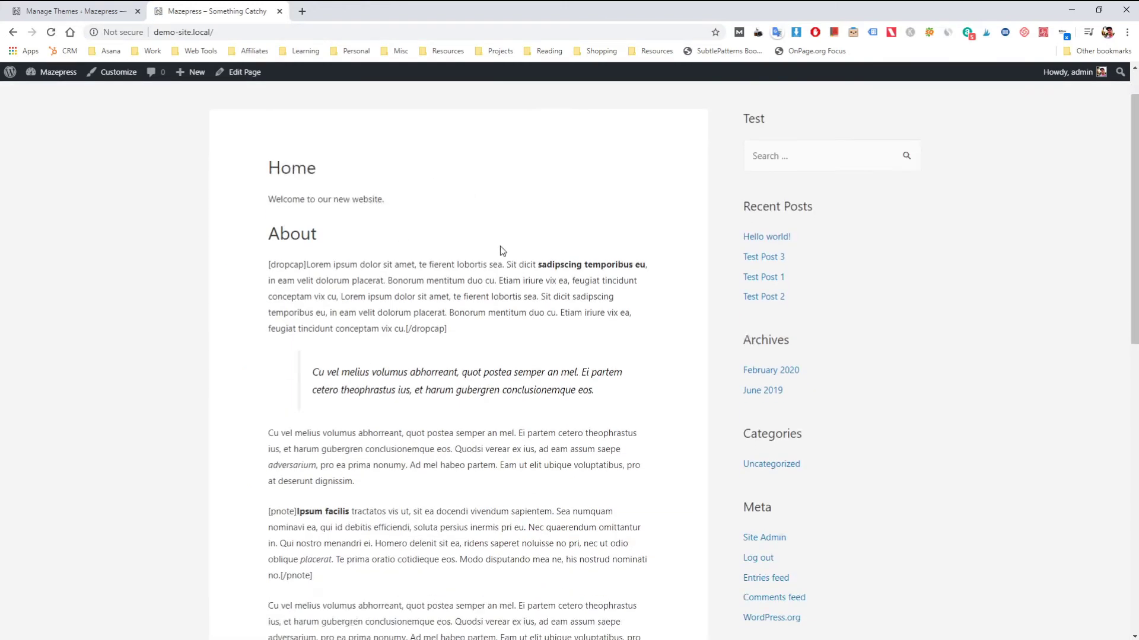
scroll(523, 300, "up", 2)
scroll(525, 427, "up", 10)
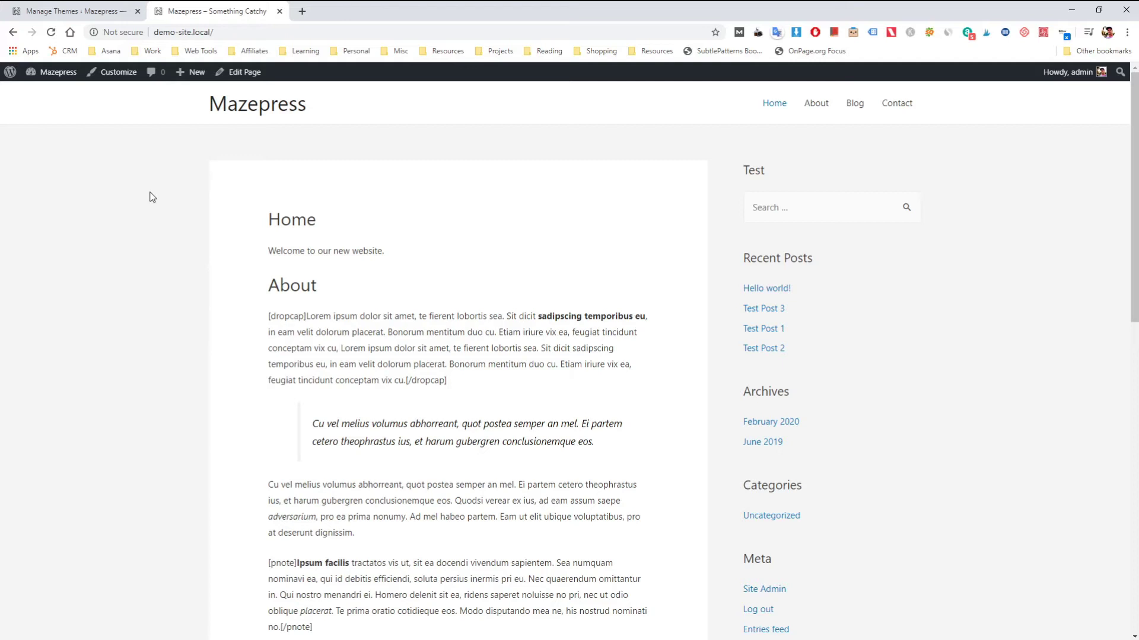
Choose astra-addon.zip in the Plugins > Add New upload form
left_click(95, 9)
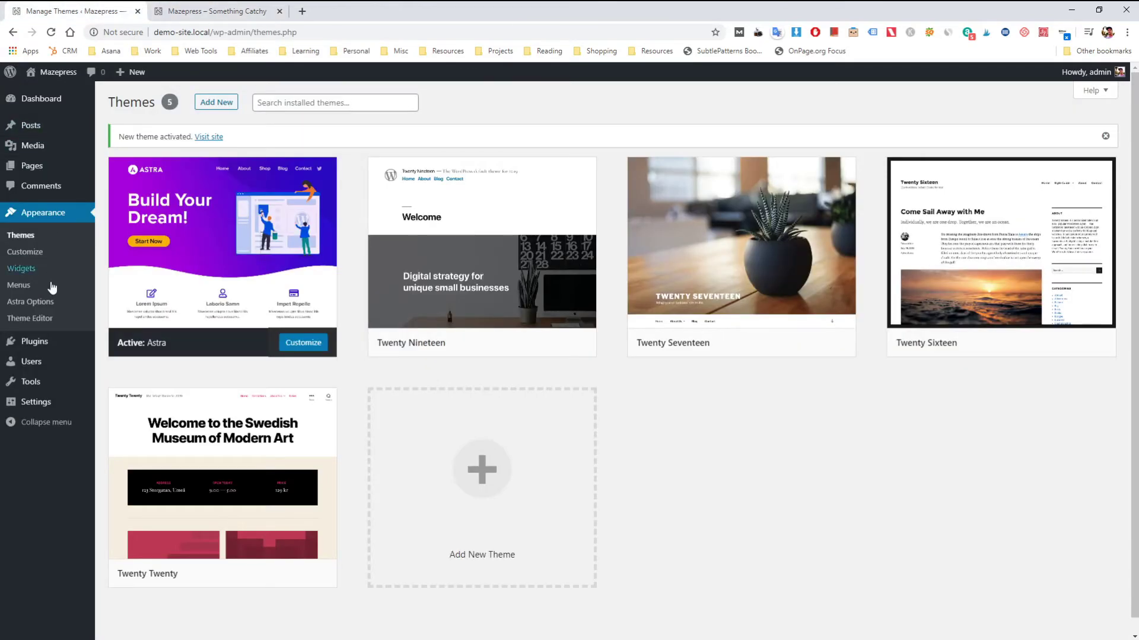
mouse_move(50, 341)
left_click(121, 361)
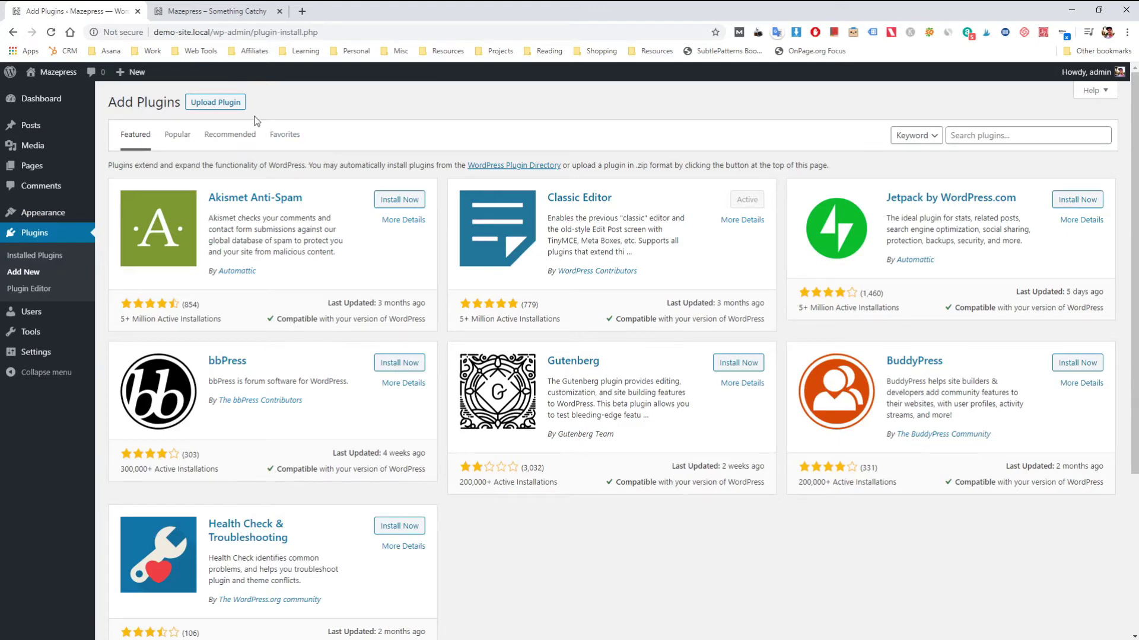
left_click(214, 106)
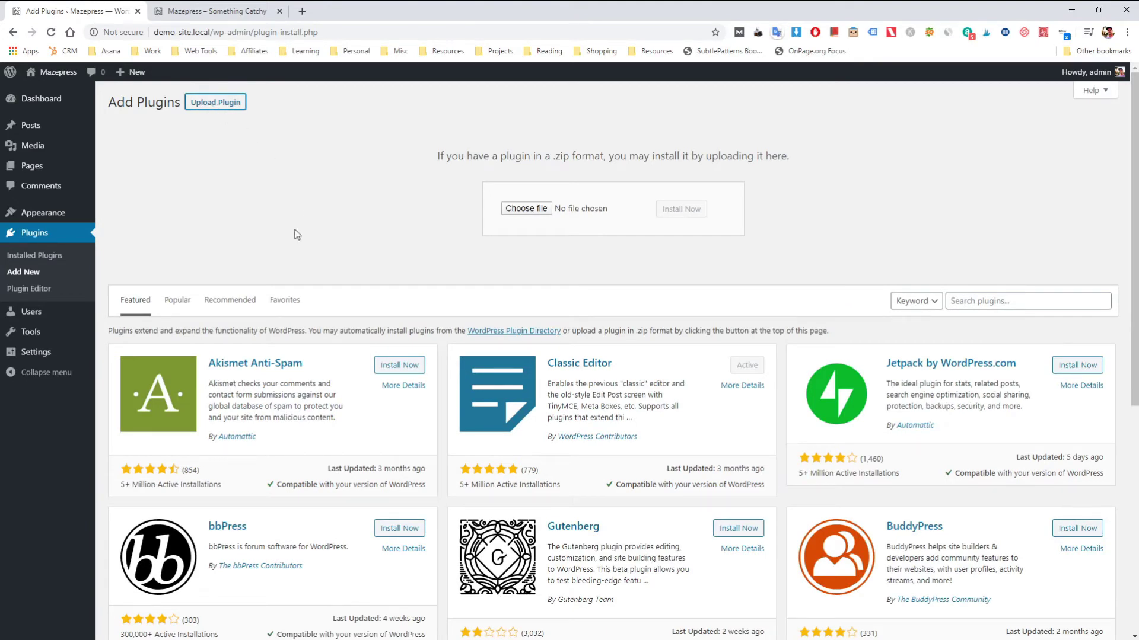
left_click(541, 211)
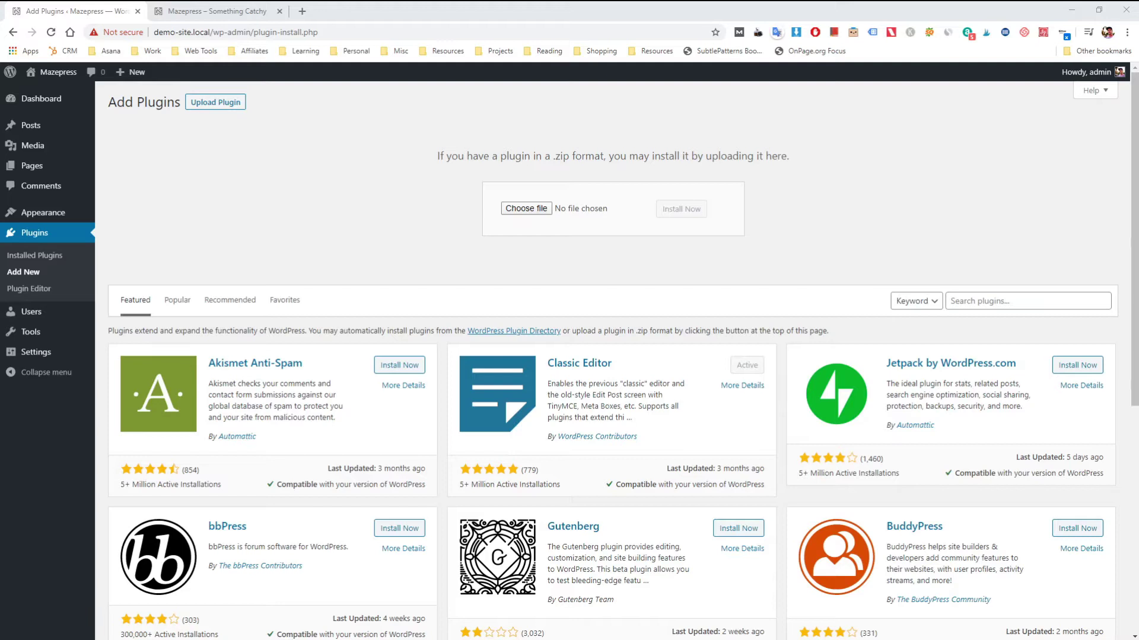
key("Return")
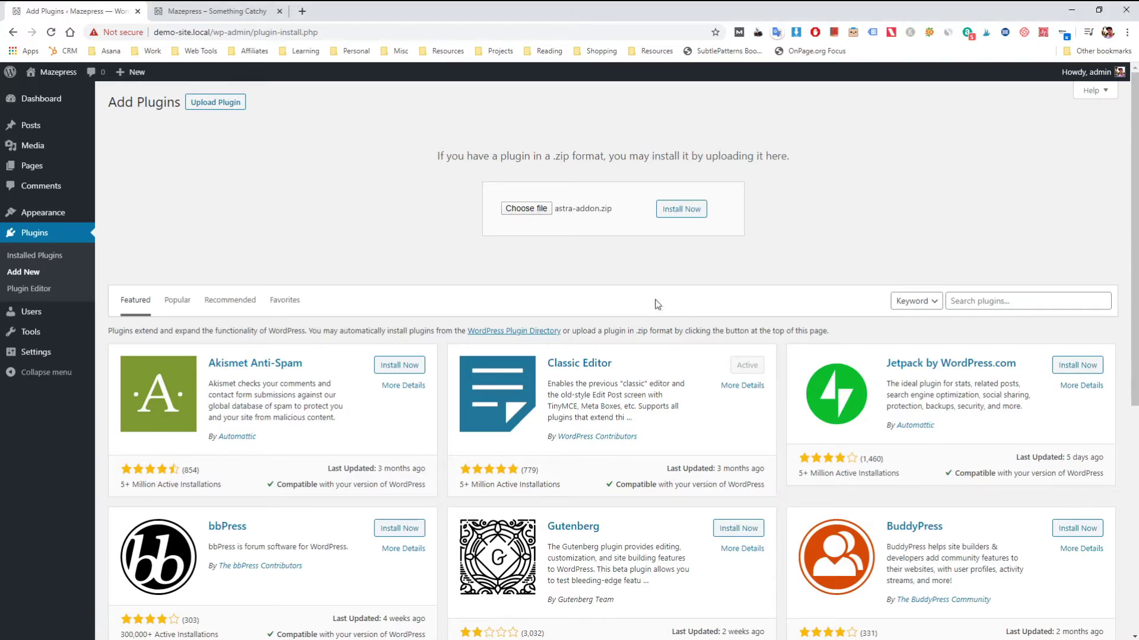
Install the chosen astra-addon.zip plugin until it reports success
left_click(680, 220)
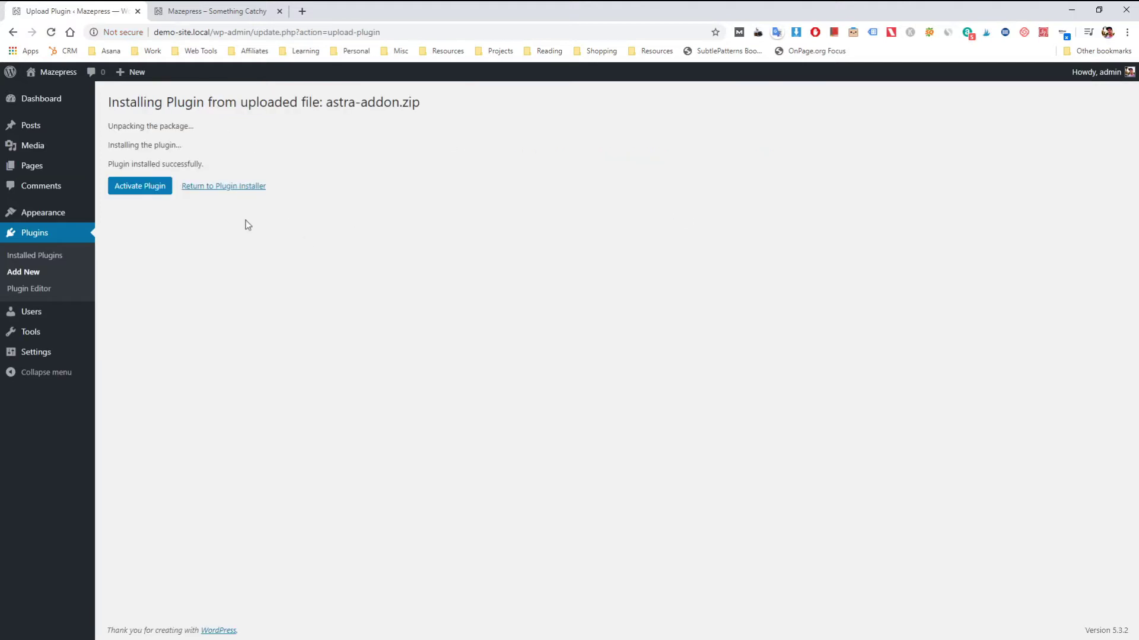
Activate the newly installed Astra Pro plugin from the install result page
left_click(139, 196)
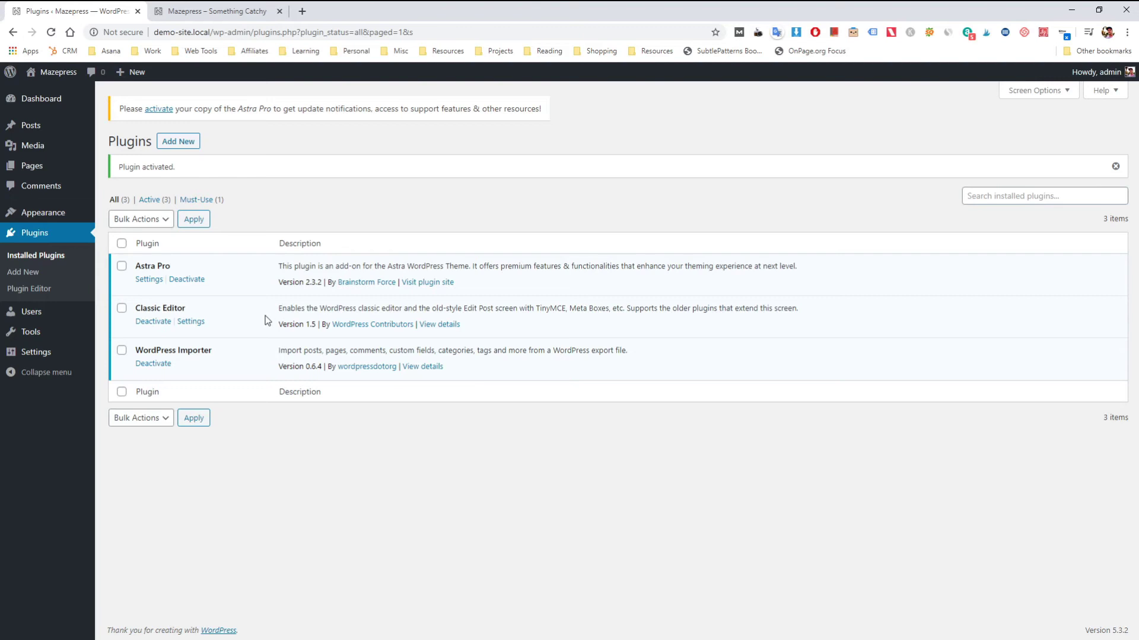
mouse_move(62, 221)
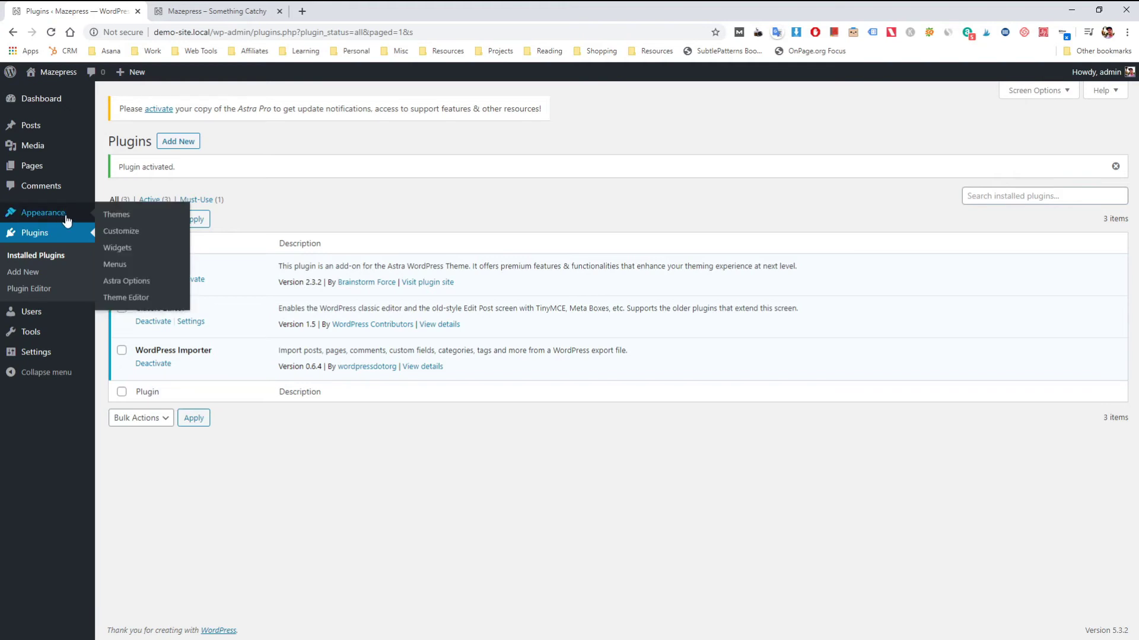
Upload genesis.3.2.1.zip through Themes > Add New > Upload Theme and install it
left_click(123, 220)
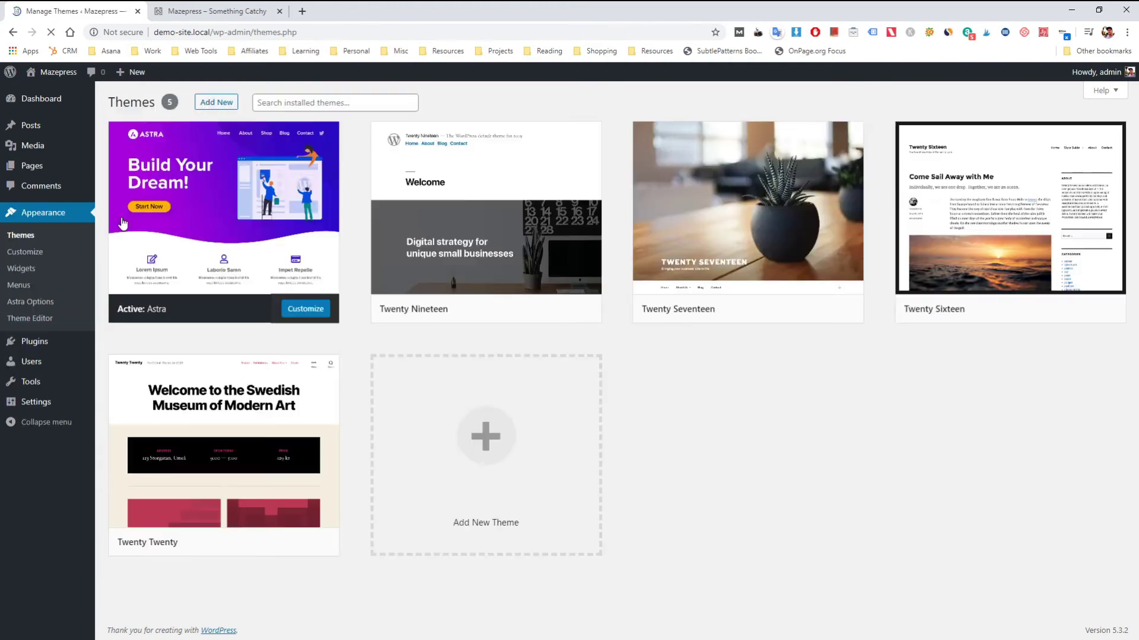
left_click(204, 106)
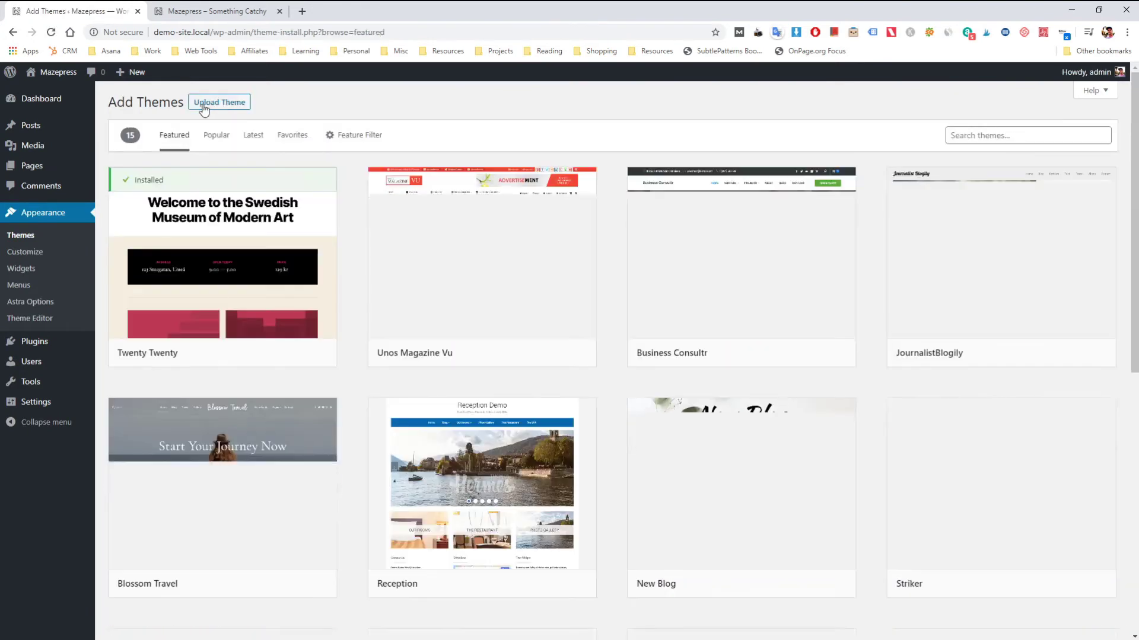
left_click(217, 104)
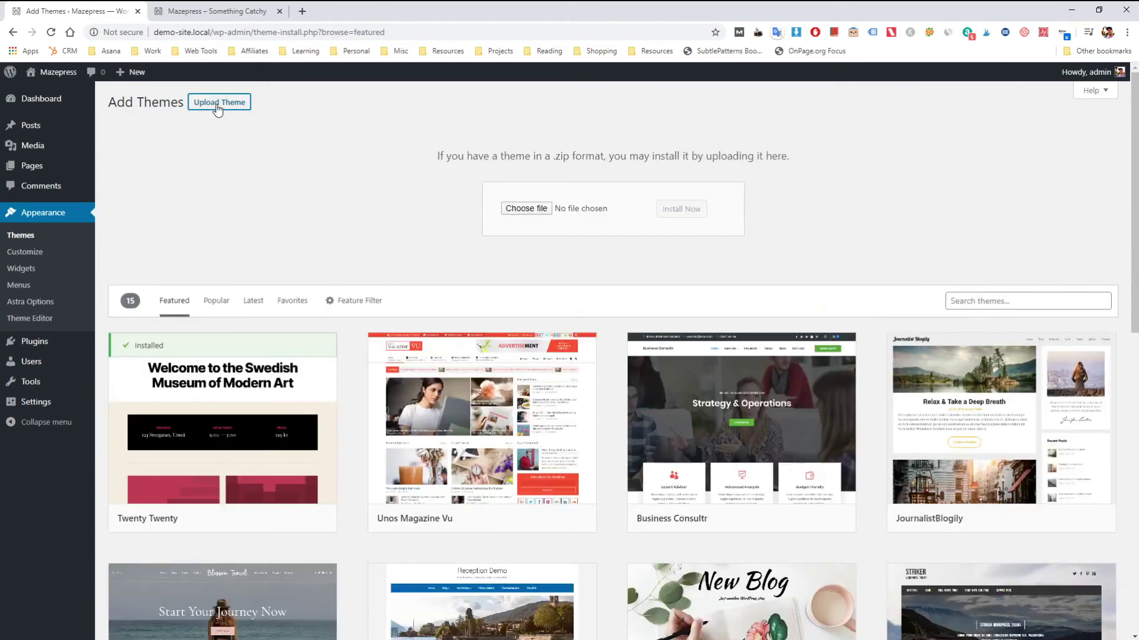
left_click(516, 208)
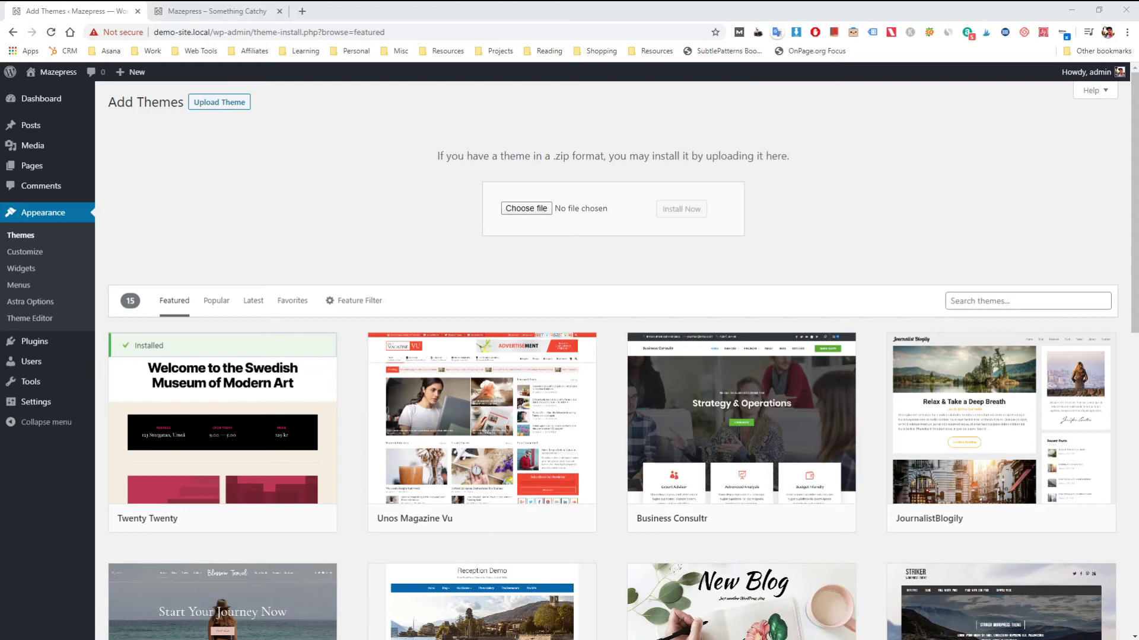
key("Return")
left_click(680, 210)
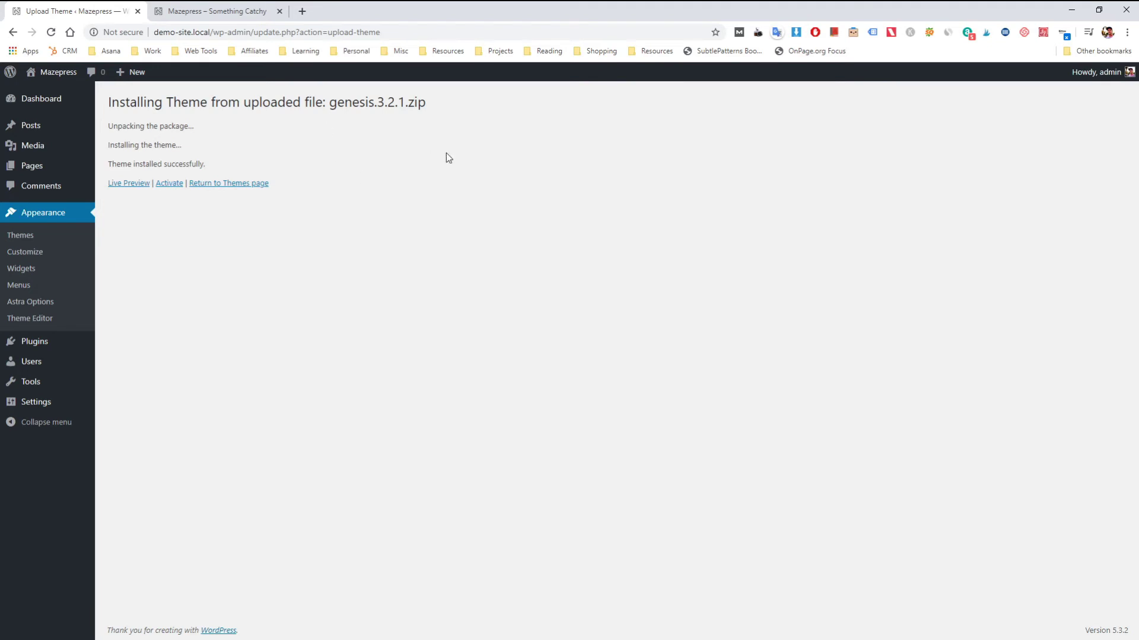
left_click_drag(329, 104, 438, 114)
left_click(358, 129)
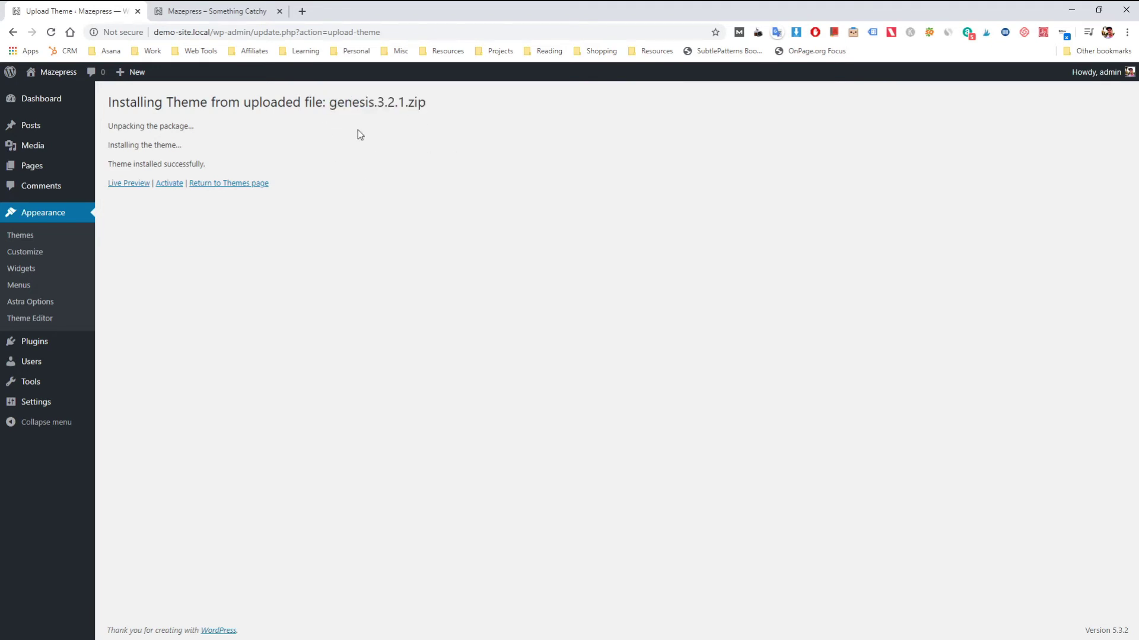
Upload and install genesis-sample.3.2.0.zip, confirming its parent Genesis 3.2.1 is present
left_click(12, 34)
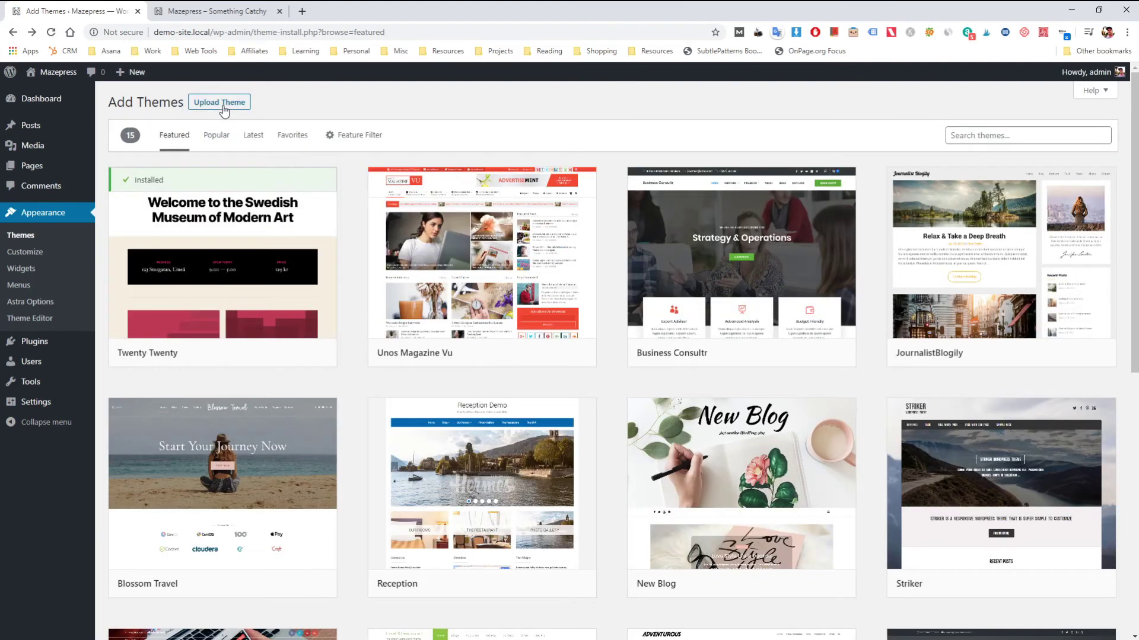
left_click(223, 106)
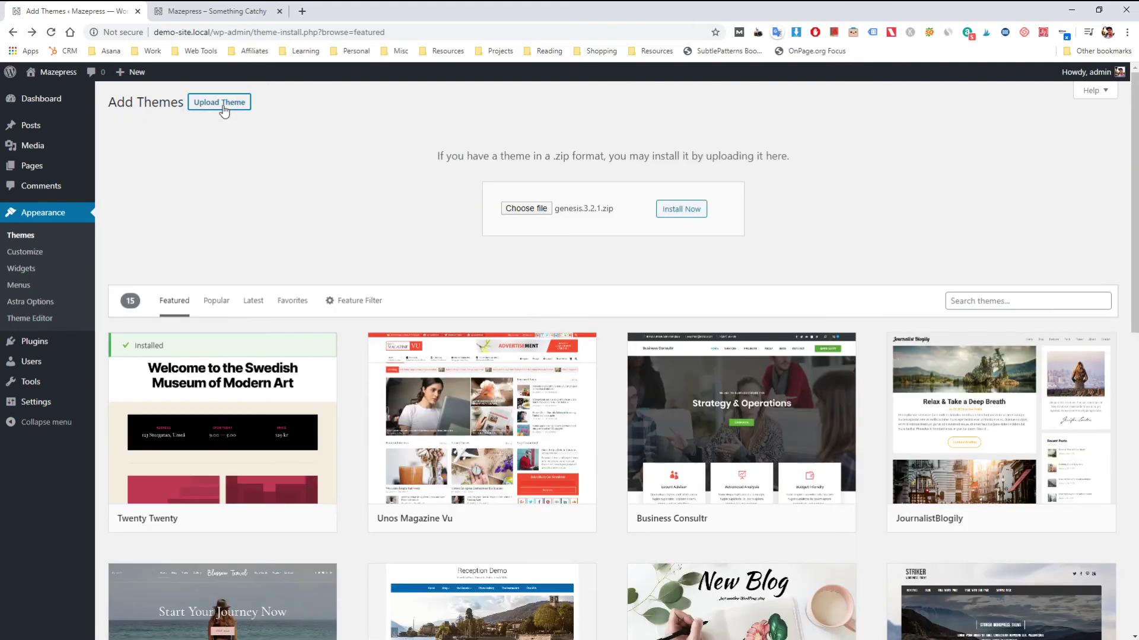
left_click(538, 210)
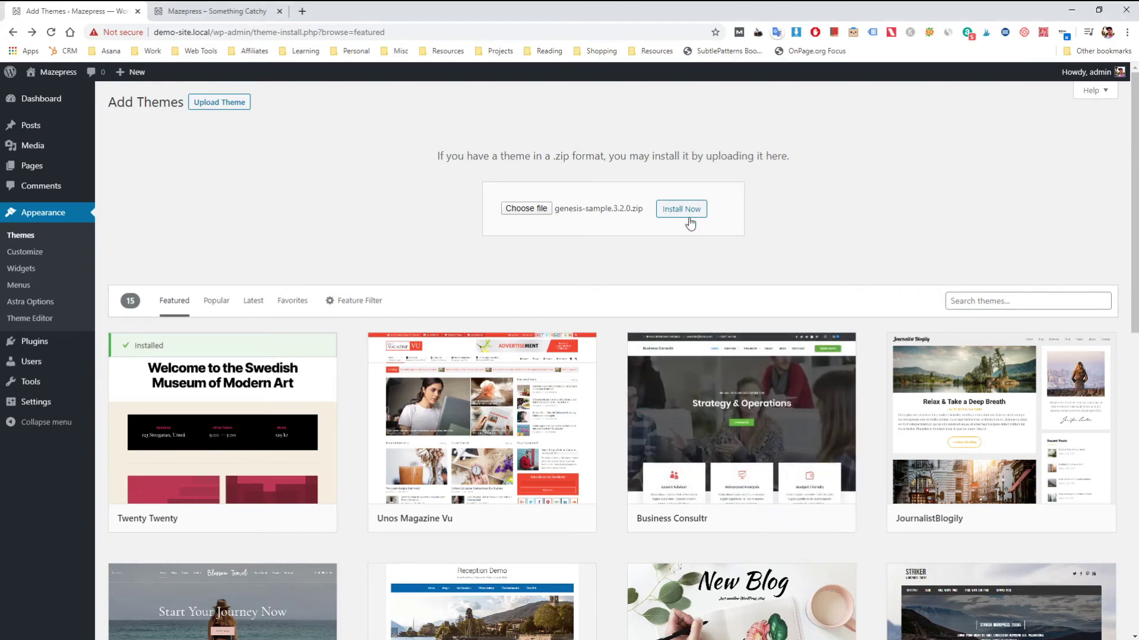
left_click(688, 213)
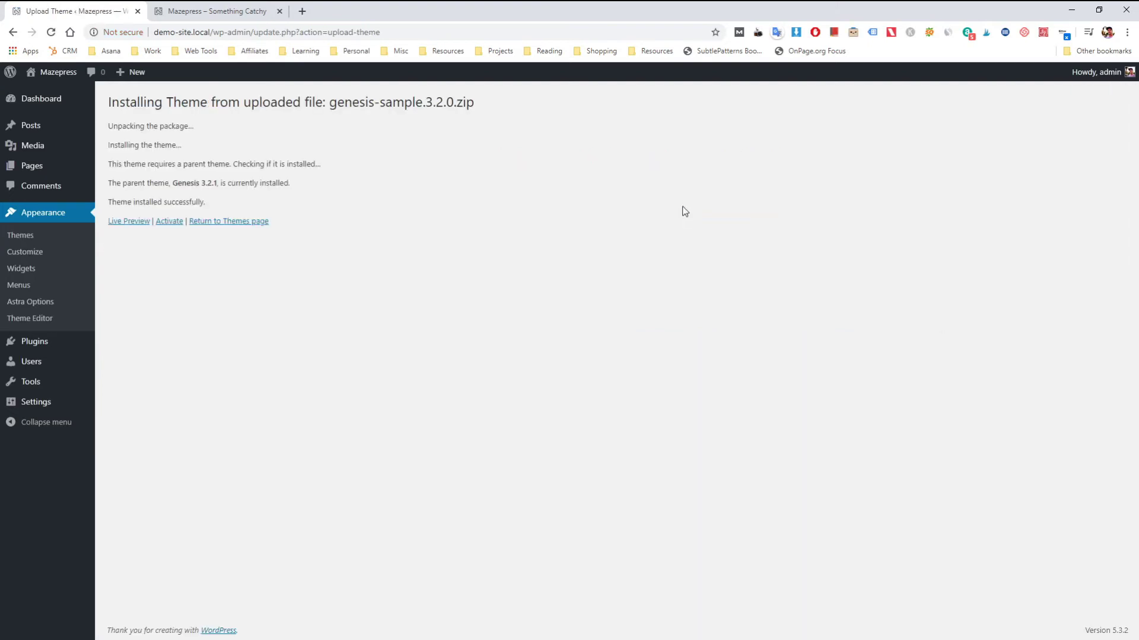
Activate Genesis Sample and install the Color starter pack with its plugins and demo content
left_click(170, 222)
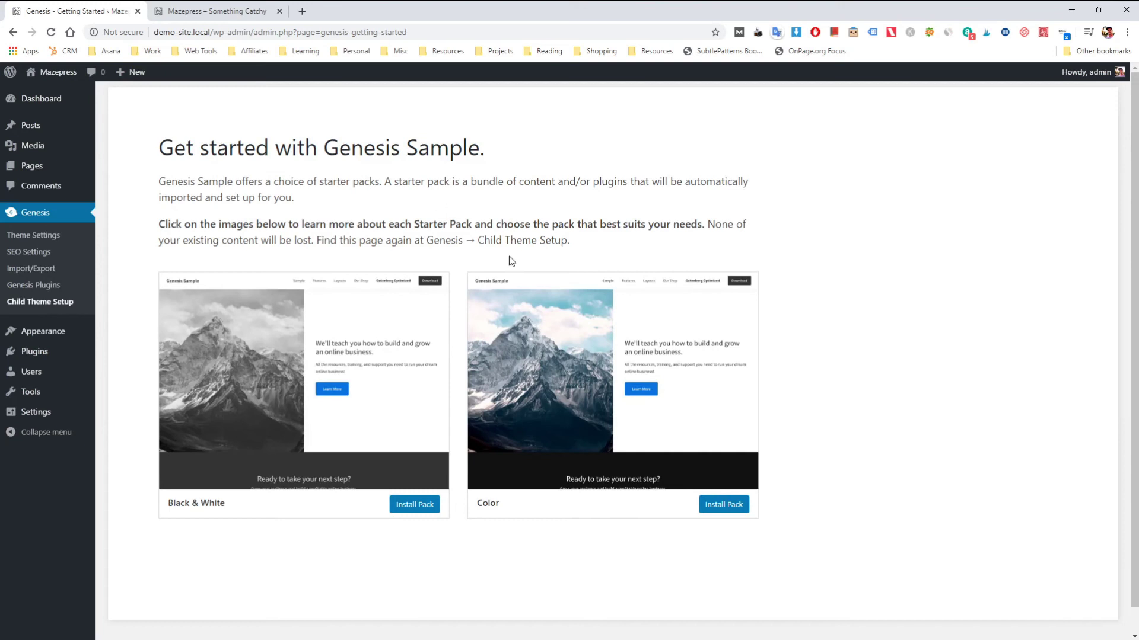
scroll(451, 367, "down", 1)
scroll(644, 380, "up", 1)
left_click(733, 508)
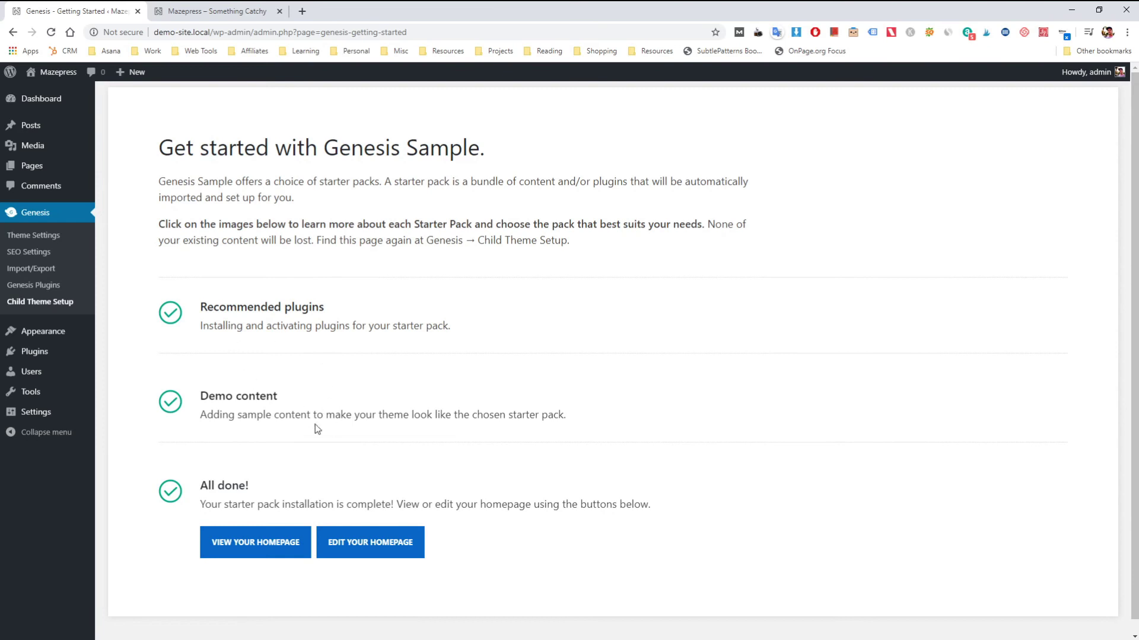
scroll(324, 409, "down", 1)
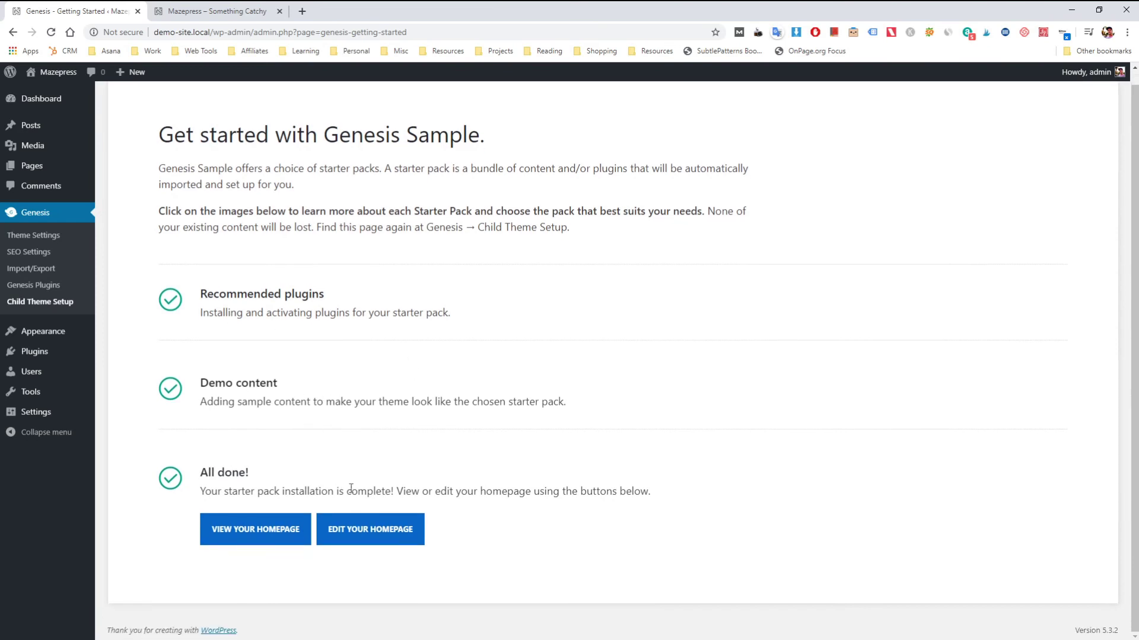
left_click(214, 13)
left_click(216, 30)
key("Return")
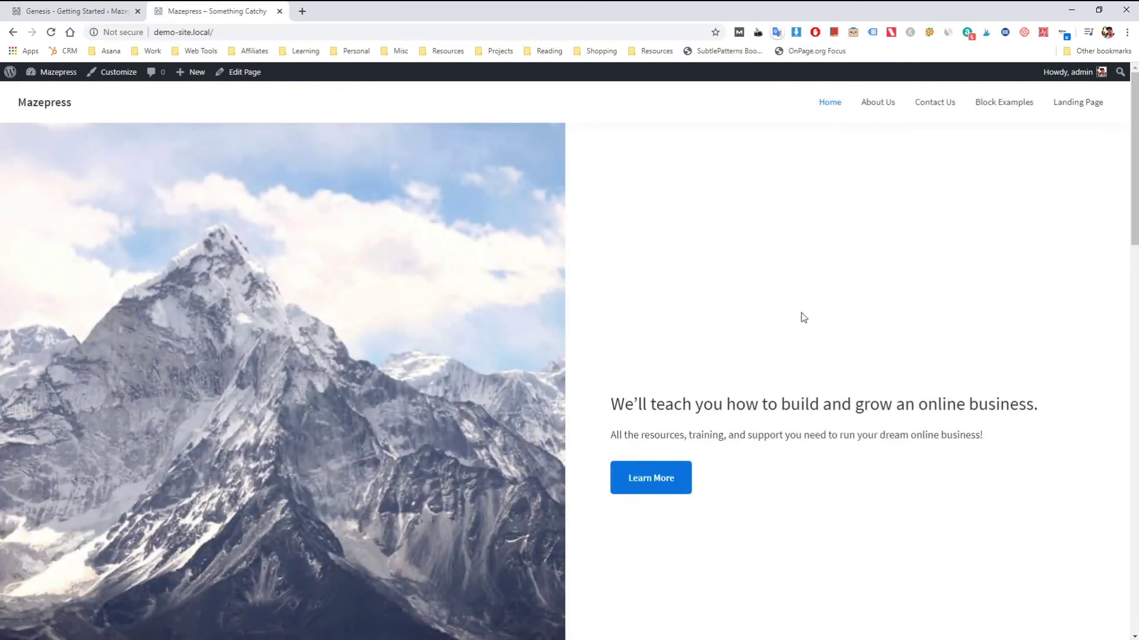
scroll(834, 338, "down", 14)
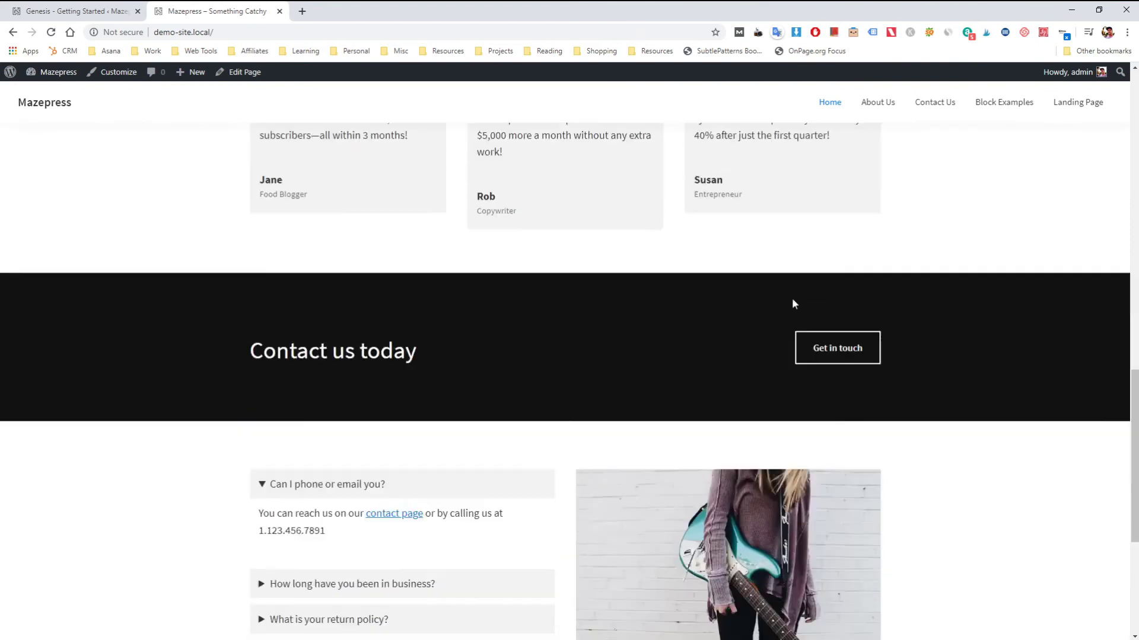
scroll(656, 322, "down", 5)
key("Home")
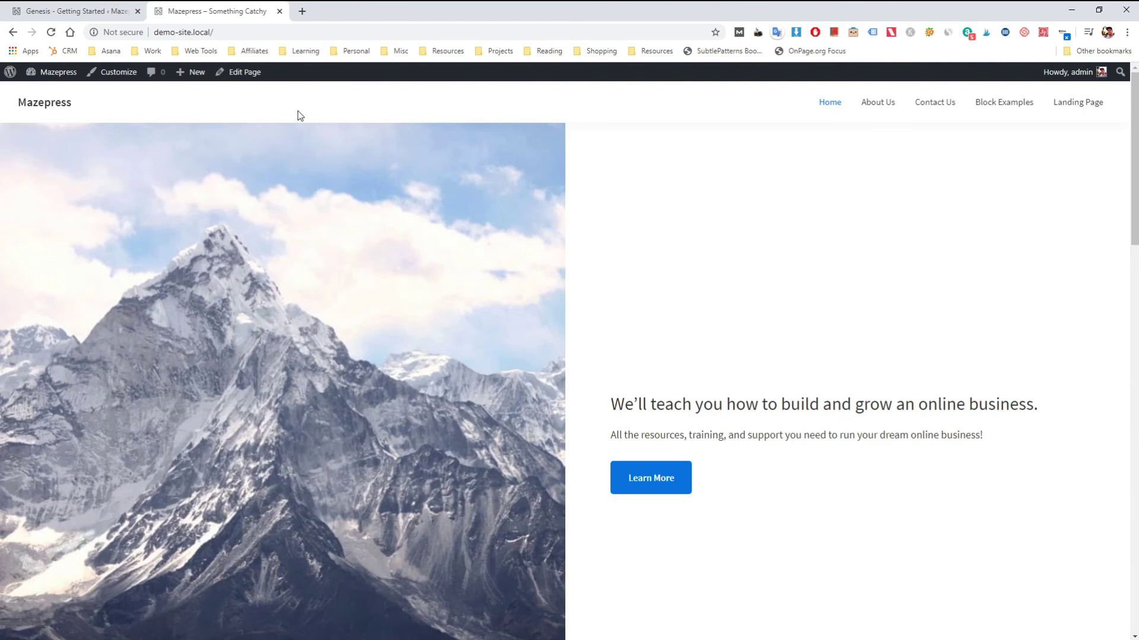
left_click(92, 6)
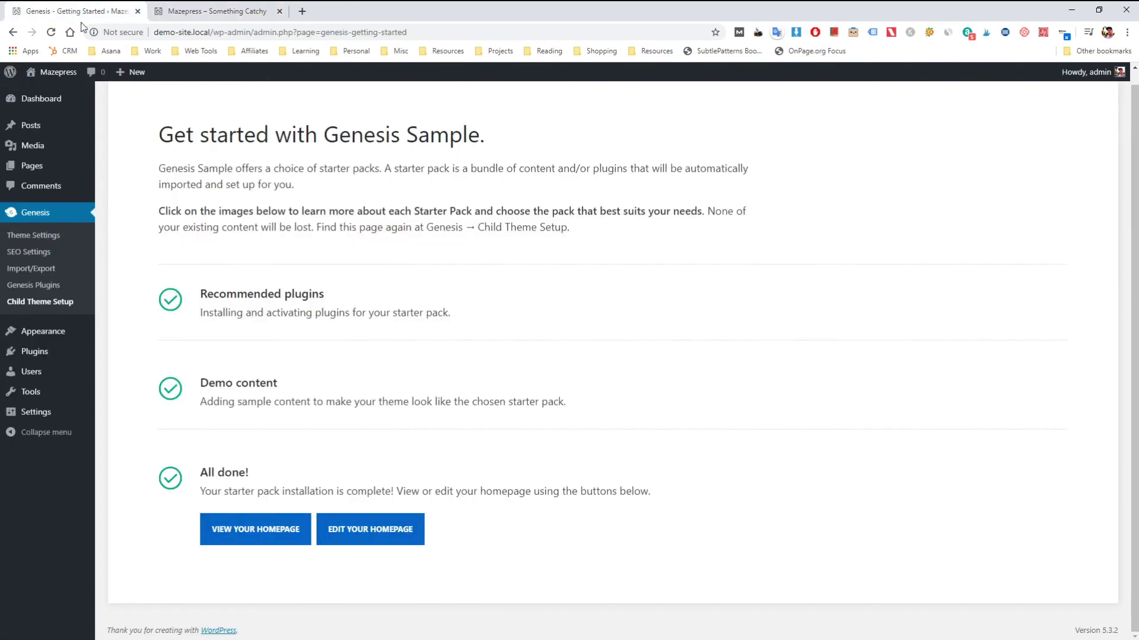
scroll(41, 178, "up", 1)
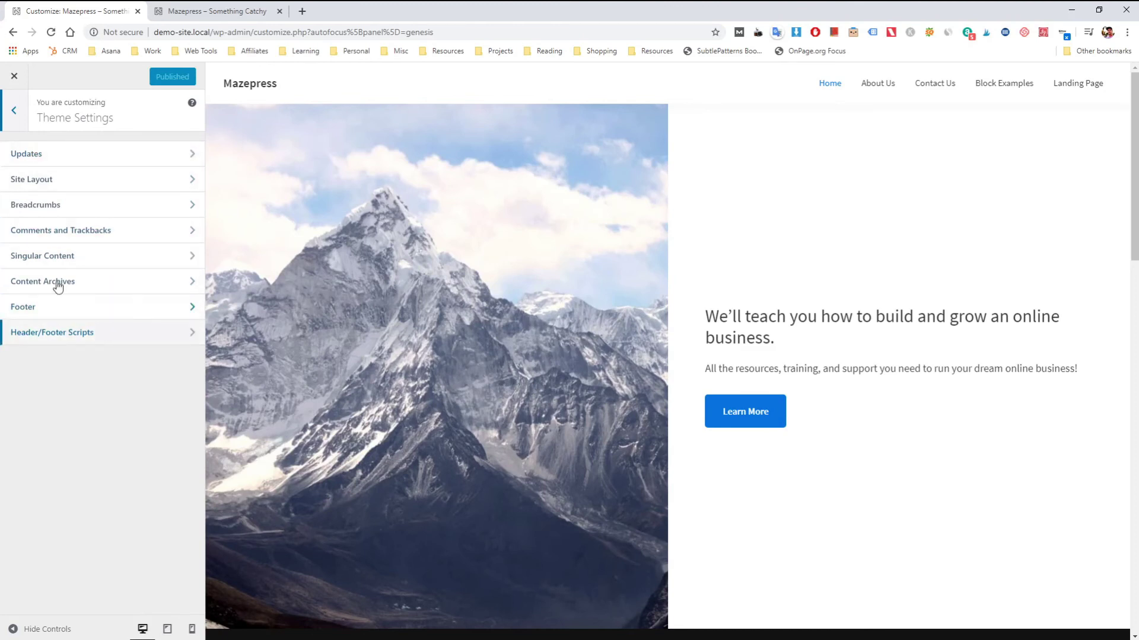
left_click(17, 81)
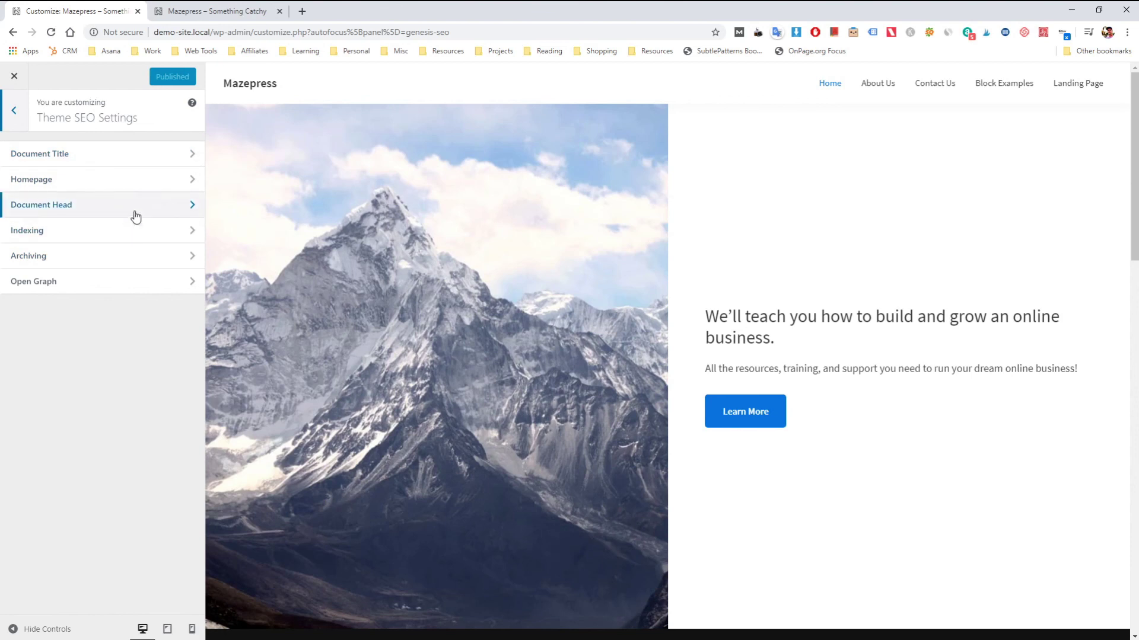
left_click(12, 74)
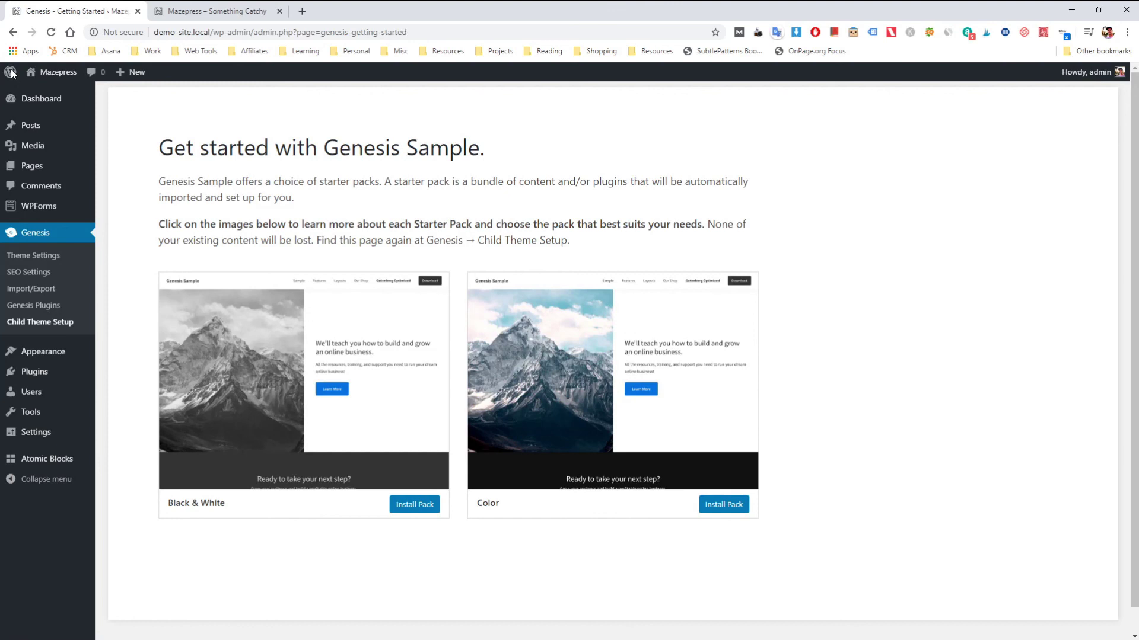
Reactivate the Astra theme from the installed themes list
mouse_move(62, 350)
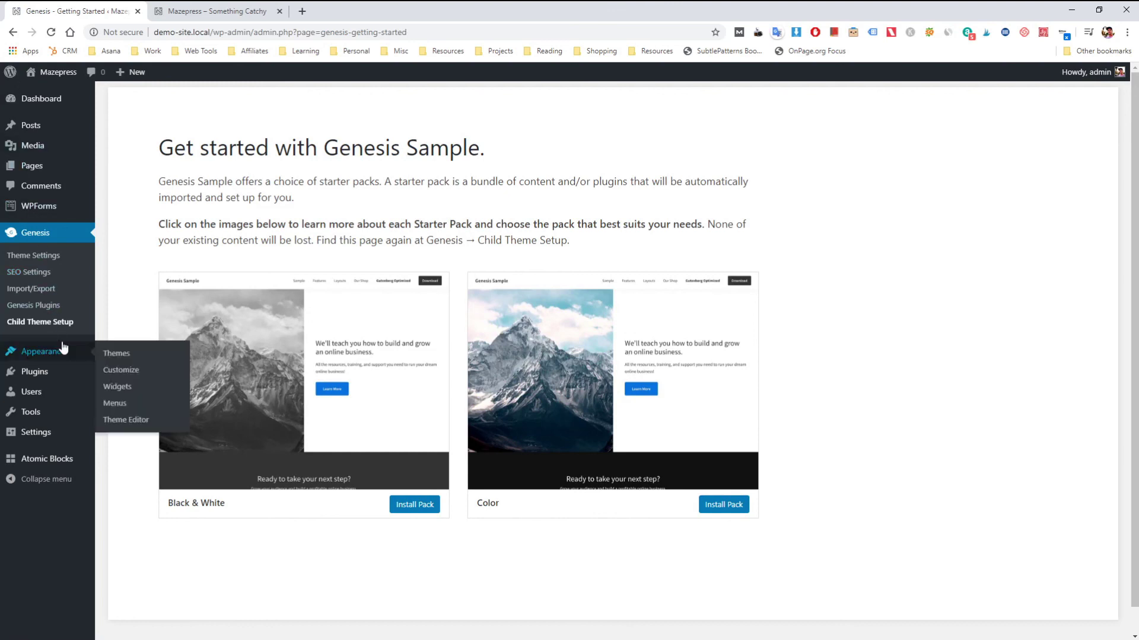
left_click(115, 354)
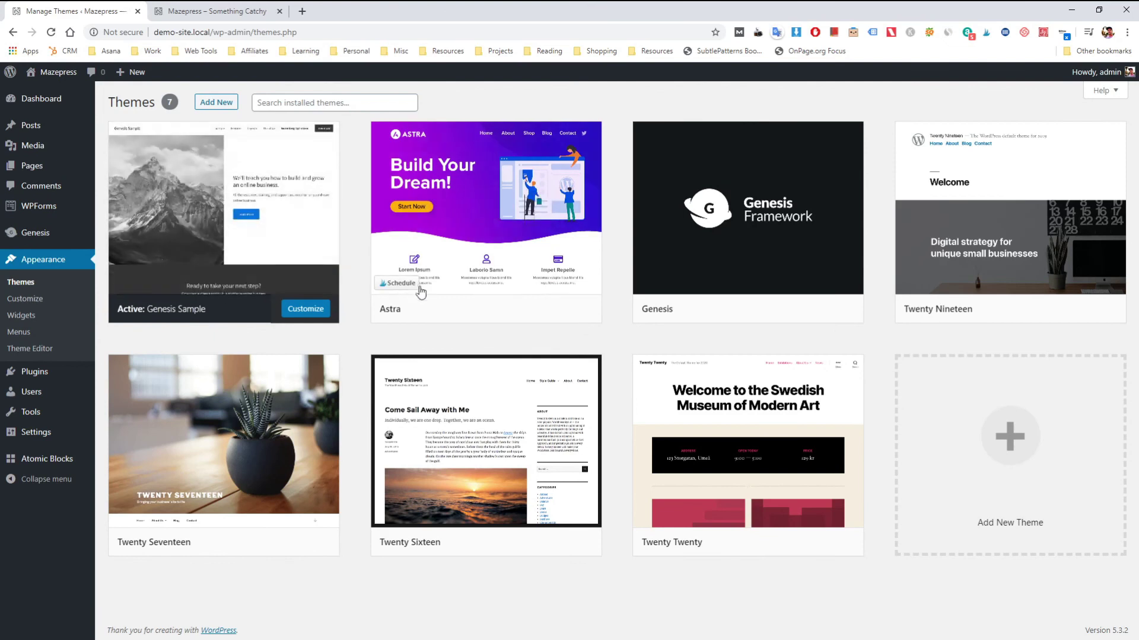
left_click(511, 309)
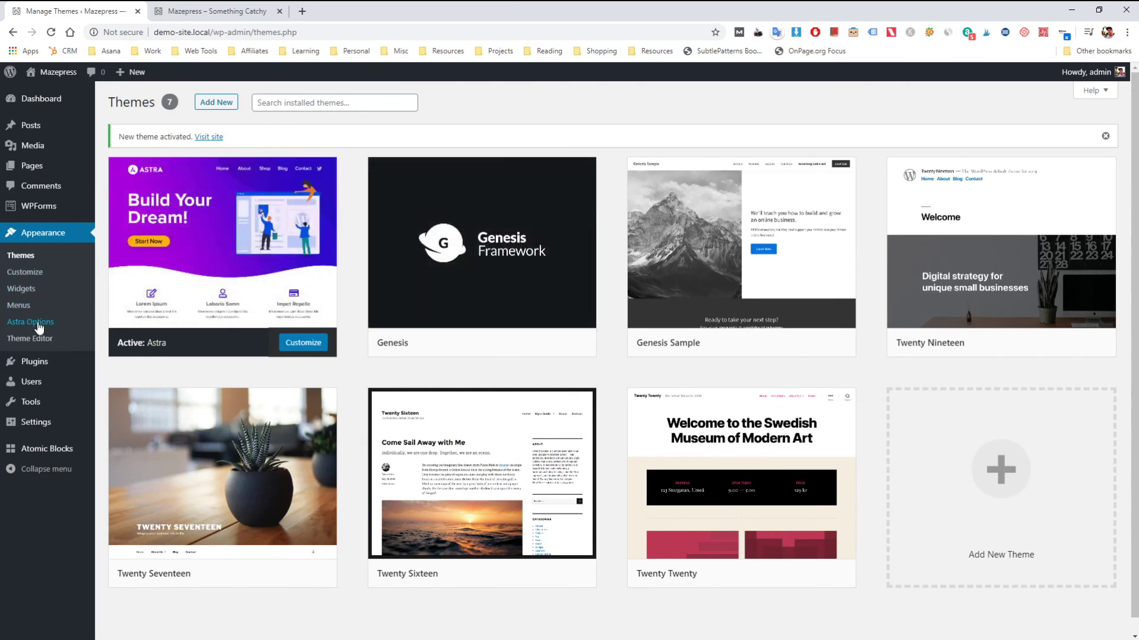
Review the Astra Options page showing inactive Astra Pro modules and an inactive Pro license
left_click(37, 324)
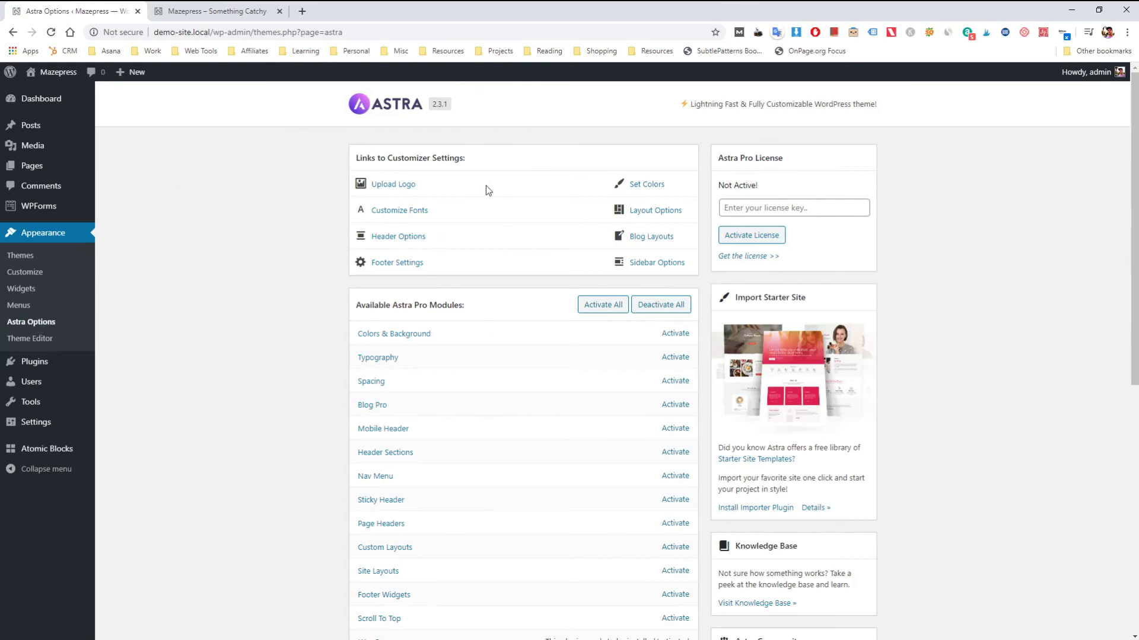
scroll(544, 199, "down", 8)
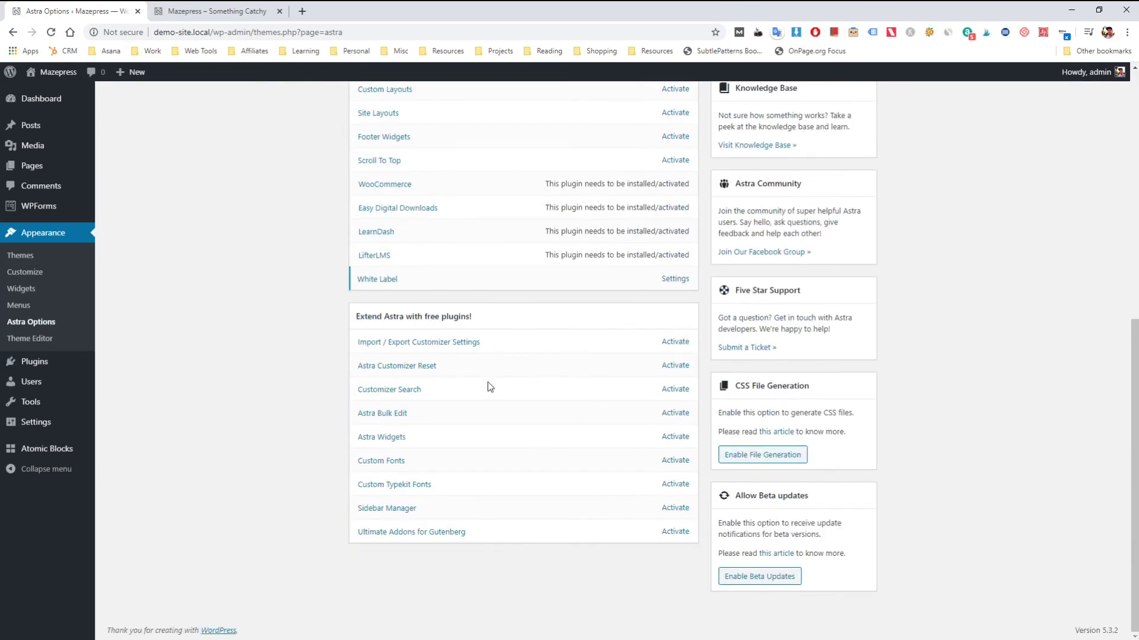
scroll(490, 386, "up", 8)
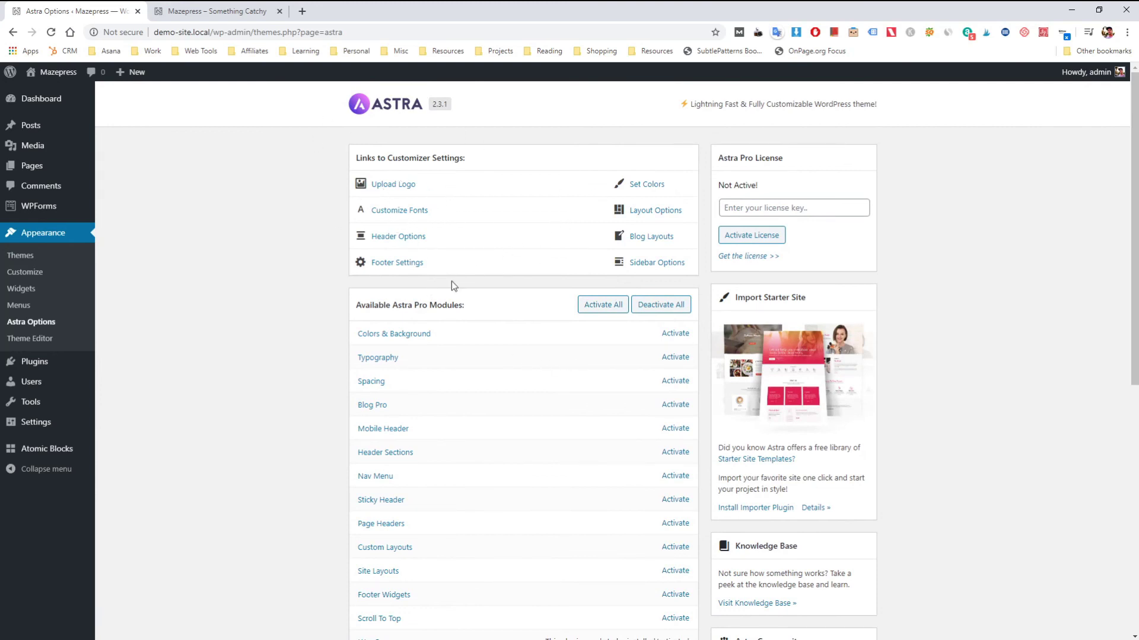
scroll(507, 261, "down", 4)
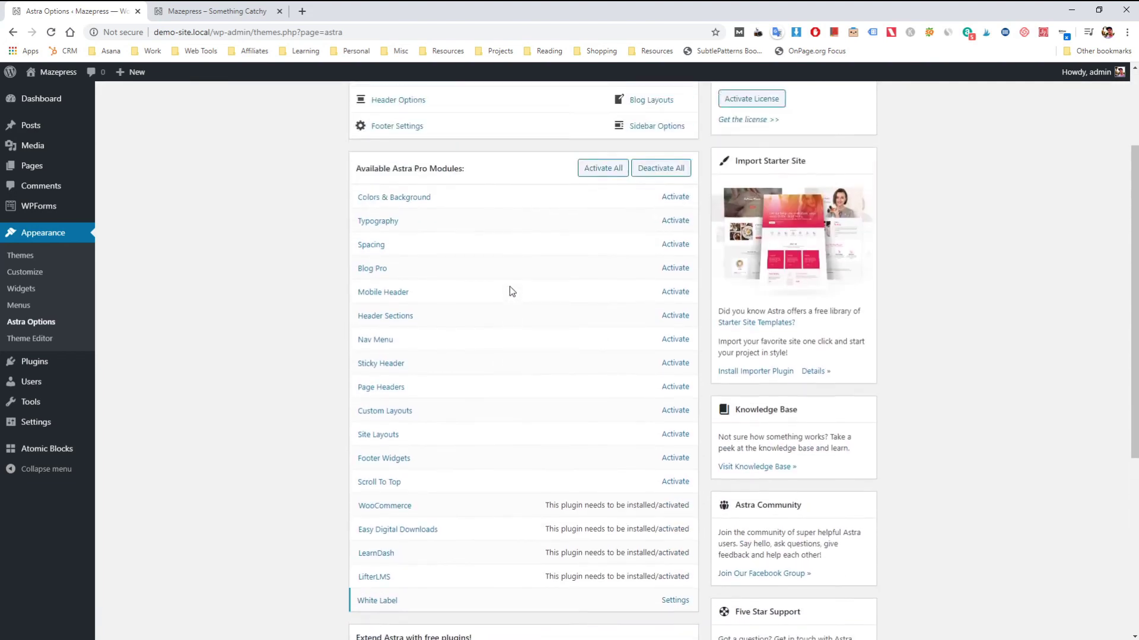
scroll(510, 290, "up", 4)
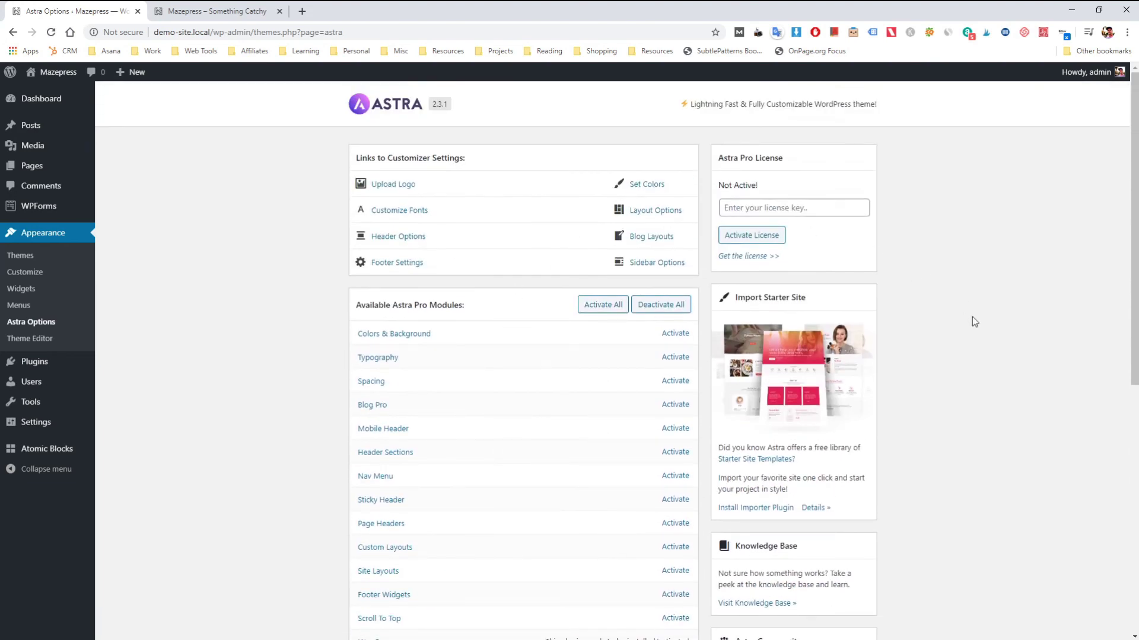